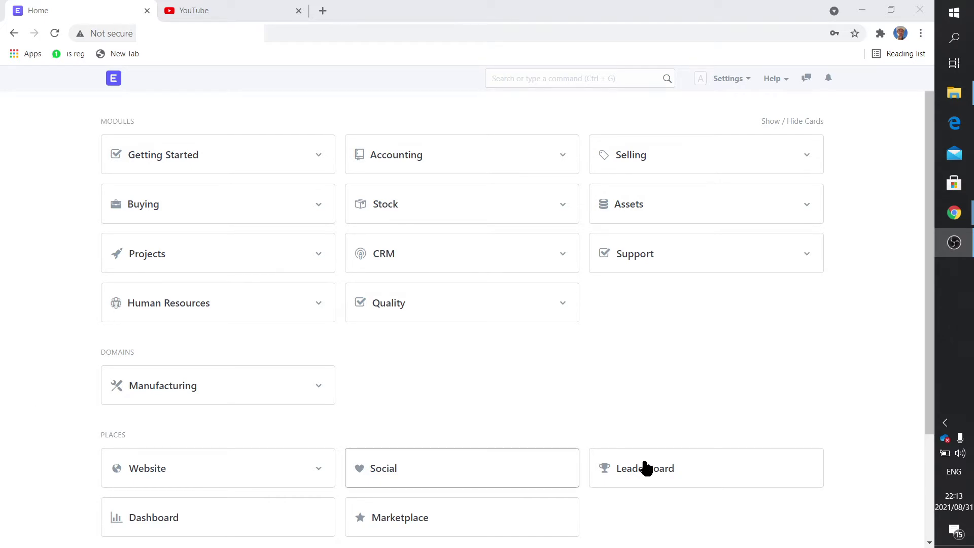
Step: Scroll to Administration and open the User list under Users and Permissions
{"action": "scroll", "coordinate": [657, 480], "scroll_direction": "down", "scroll_amount": 3}
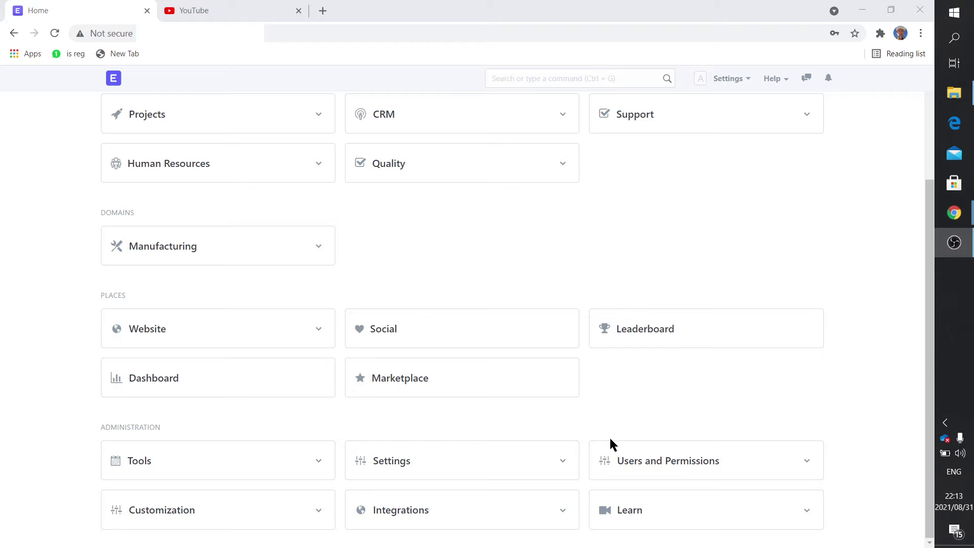
{"action": "left_click", "coordinate": [676, 471]}
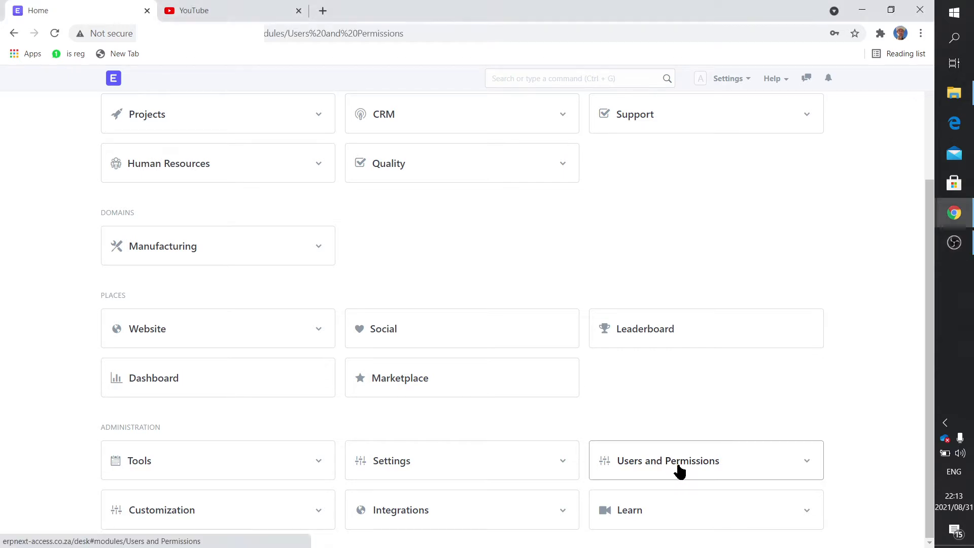
{"action": "left_click", "coordinate": [139, 182]}
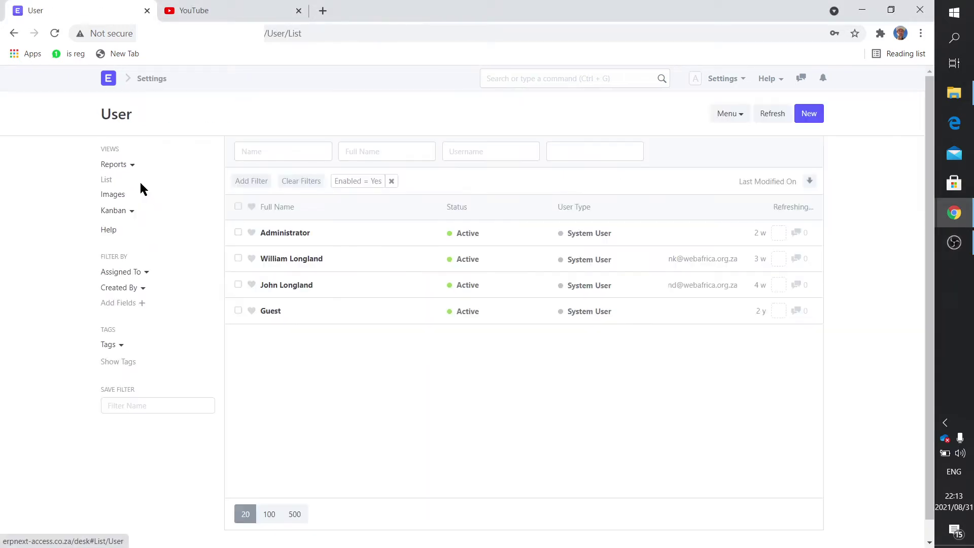
Step: Inspect an existing user's roles, the Item Manager permissions and its allowed modules list
{"action": "left_click", "coordinate": [304, 288]}
{"action": "scroll", "coordinate": [312, 279], "scroll_direction": "down", "scroll_amount": 6}
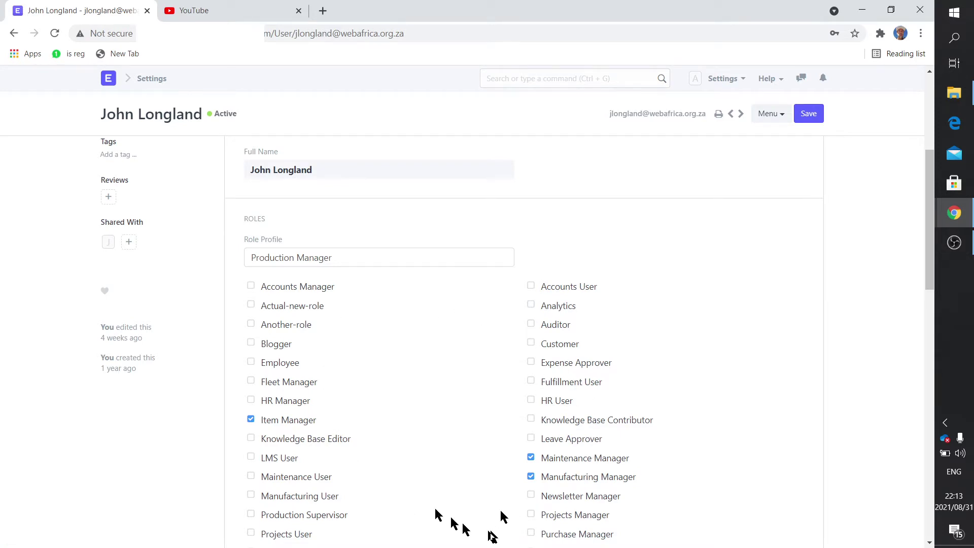
{"action": "scroll", "coordinate": [375, 442], "scroll_direction": "down", "scroll_amount": 4}
{"action": "scroll", "coordinate": [376, 440], "scroll_direction": "up", "scroll_amount": 1}
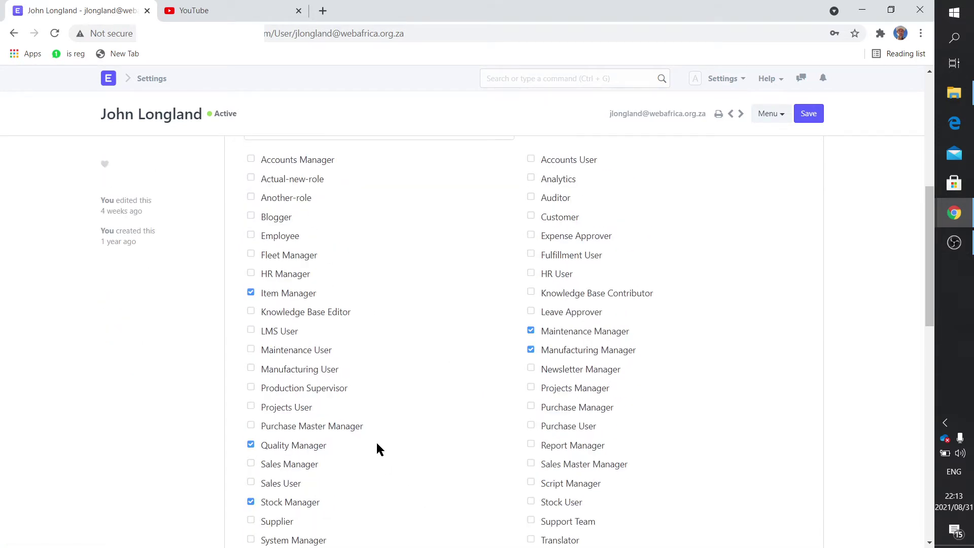
{"action": "left_click", "coordinate": [298, 294]}
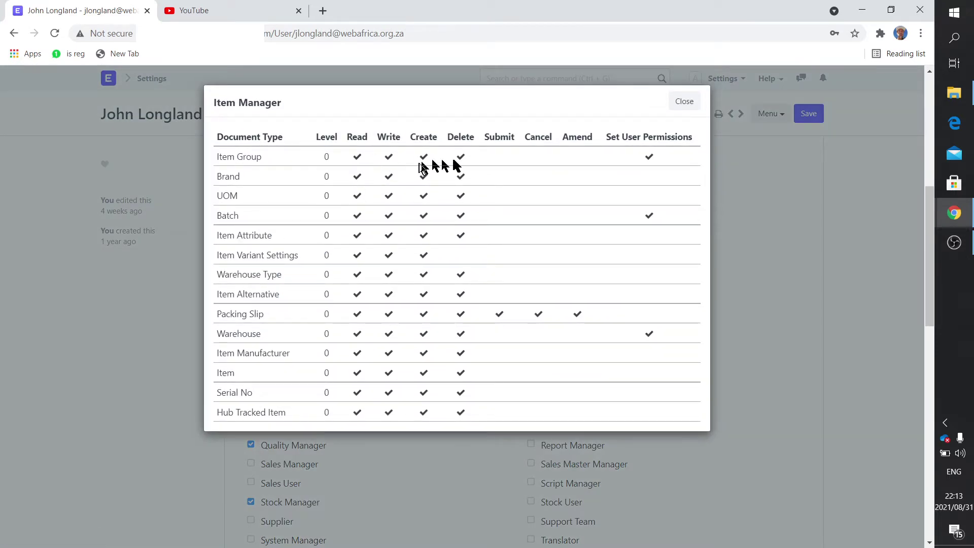
{"action": "left_click", "coordinate": [163, 304]}
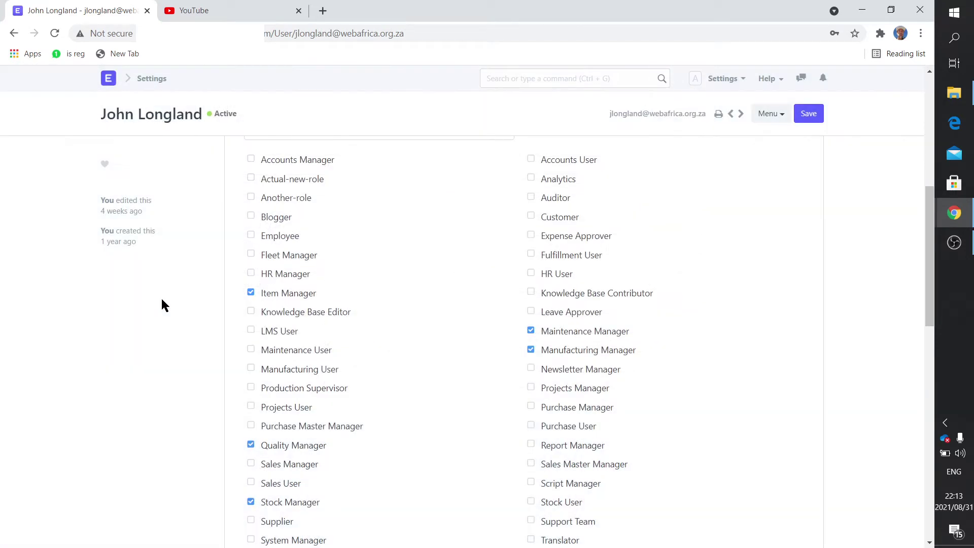
{"action": "scroll", "coordinate": [375, 360], "scroll_direction": "down", "scroll_amount": 6}
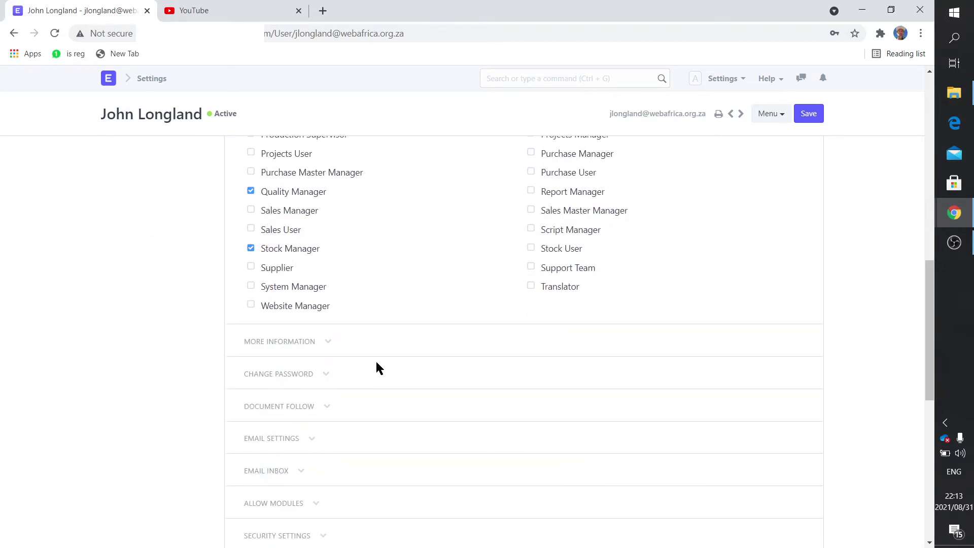
{"action": "left_click", "coordinate": [316, 383]}
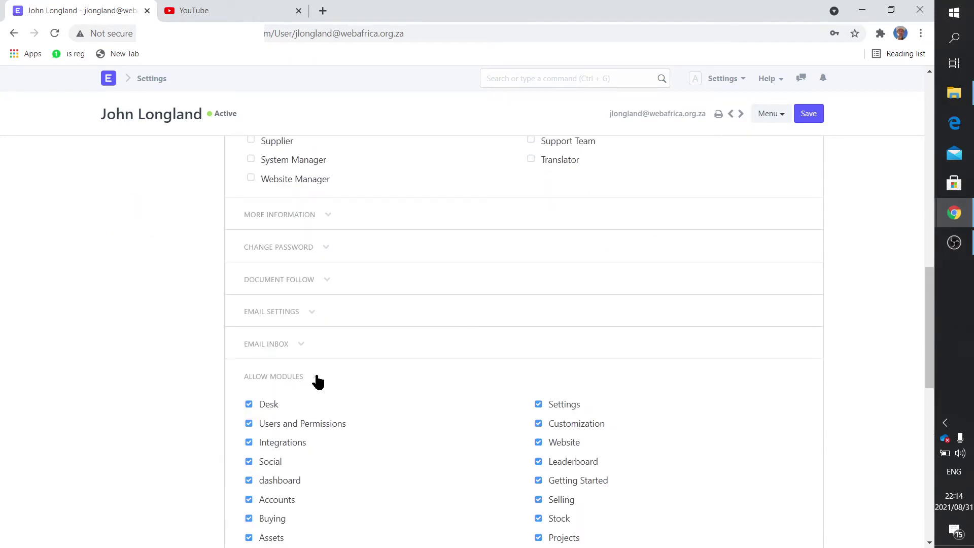
{"action": "scroll", "coordinate": [316, 412], "scroll_direction": "down", "scroll_amount": 2}
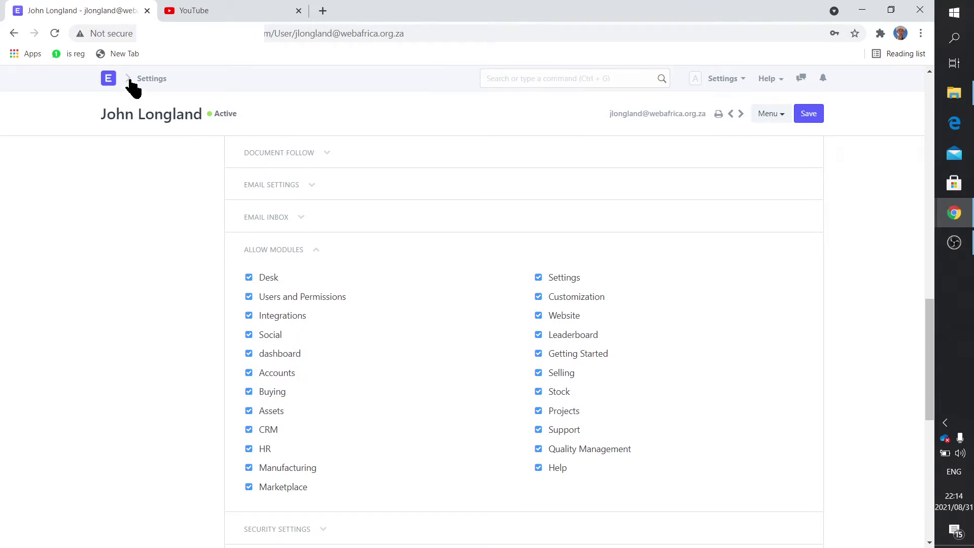
{"action": "left_click", "coordinate": [108, 79]}
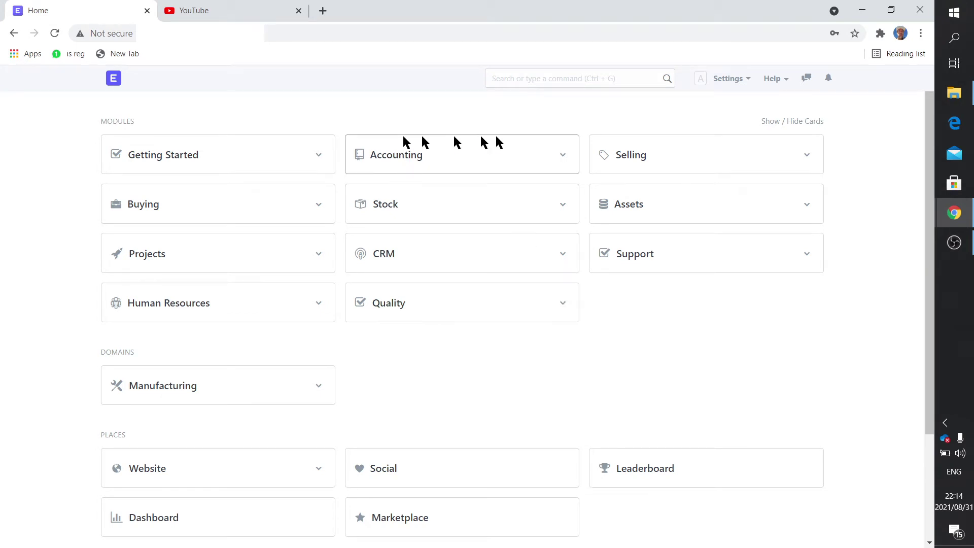
{"action": "left_click", "coordinate": [437, 158]}
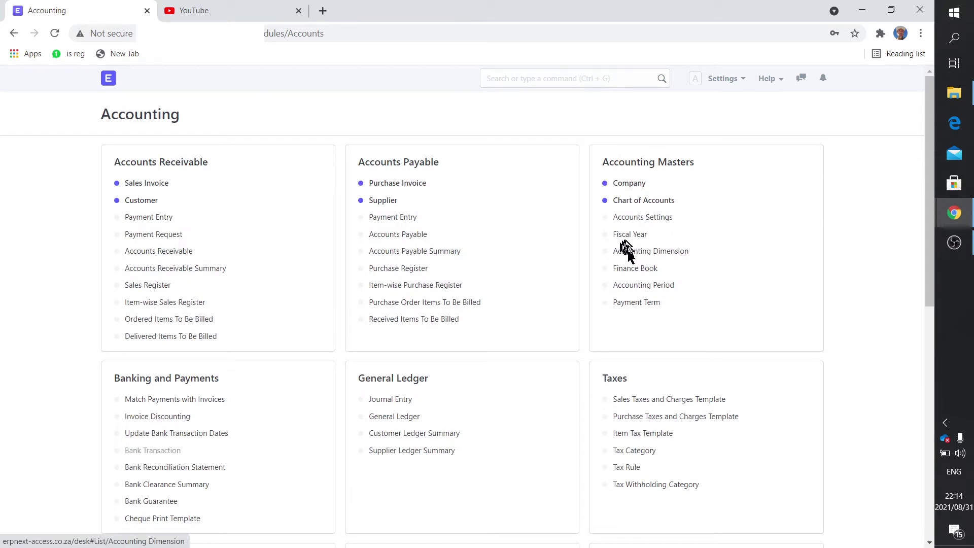
{"action": "left_click", "coordinate": [109, 79]}
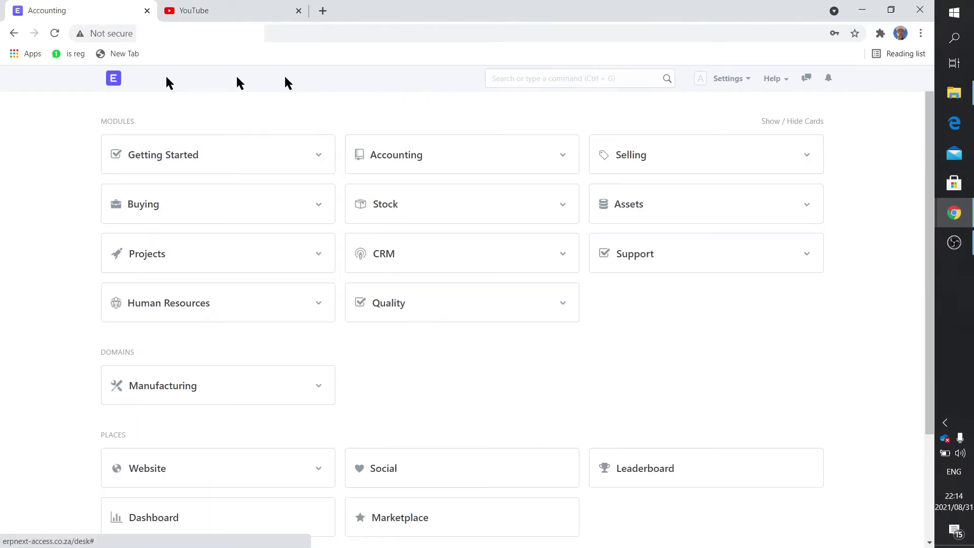
{"action": "left_click", "coordinate": [575, 79]}
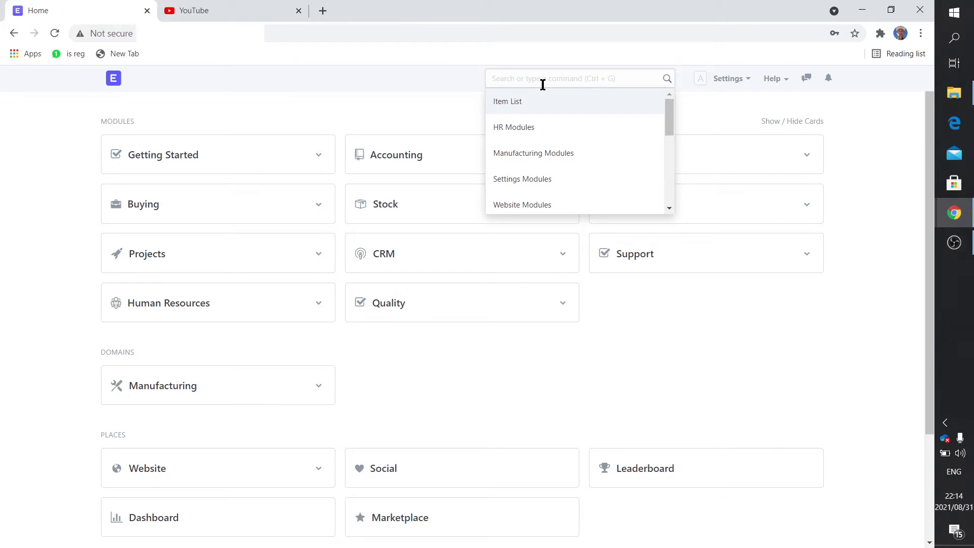
{"action": "type", "text": "chart"}
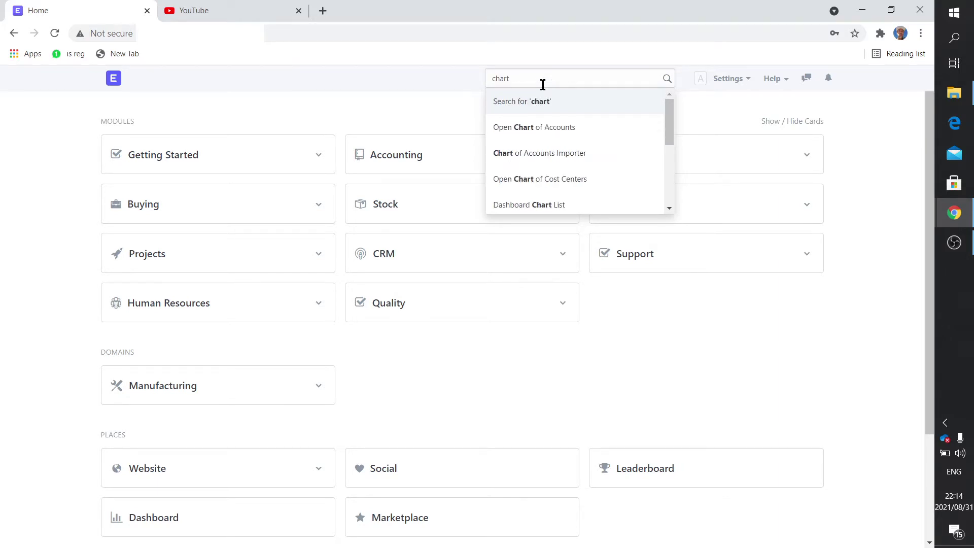
{"action": "left_click", "coordinate": [556, 127]}
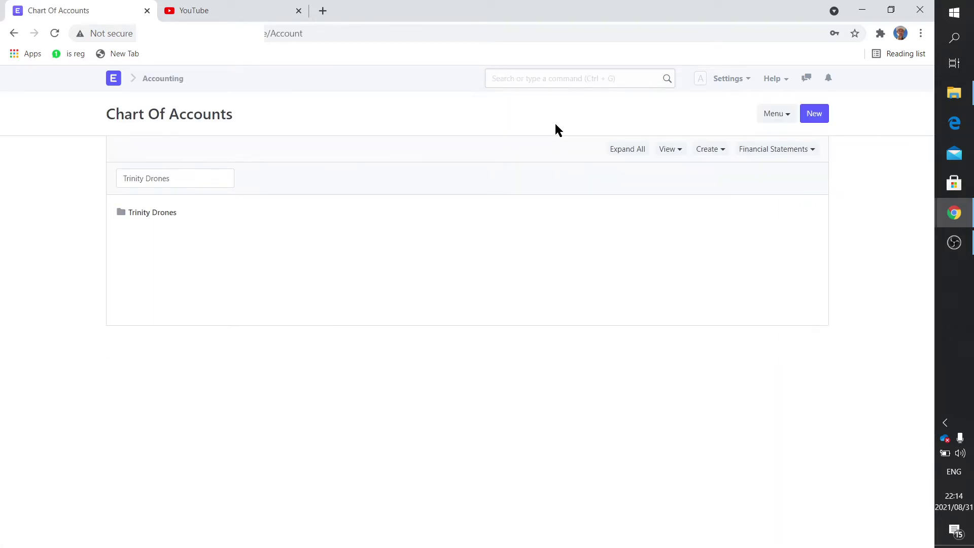
{"action": "left_click", "coordinate": [113, 81]}
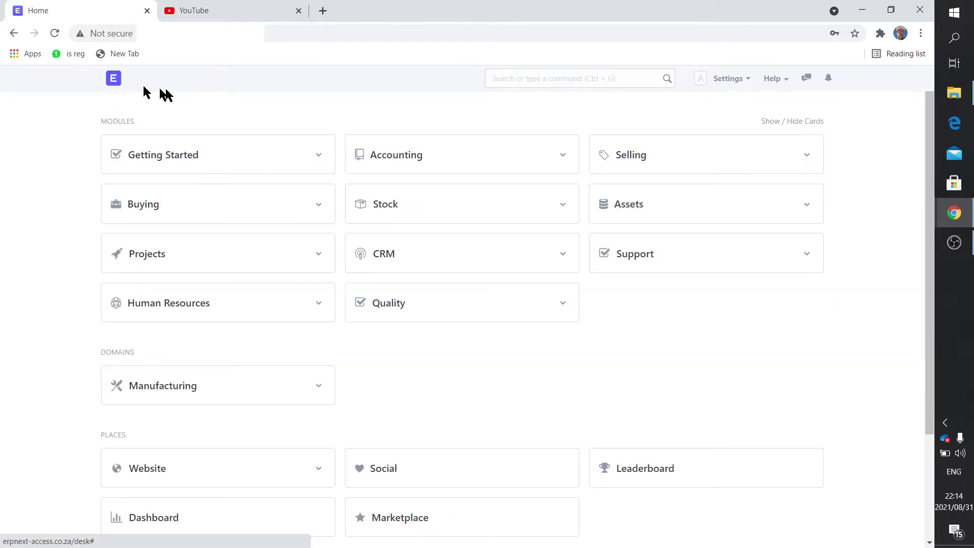
{"action": "left_click", "coordinate": [401, 148]}
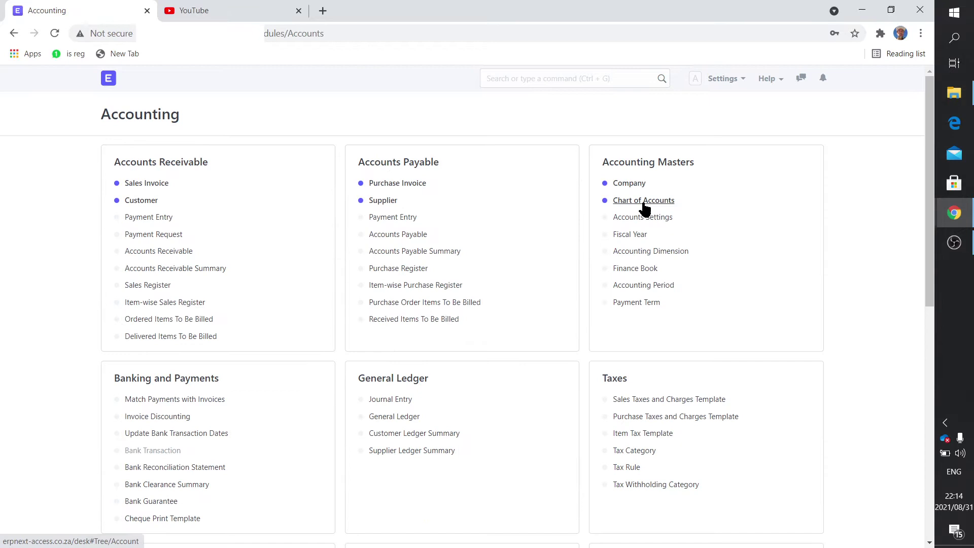
{"action": "left_click", "coordinate": [109, 83]}
{"action": "scroll", "coordinate": [665, 491], "scroll_direction": "down", "scroll_amount": 3}
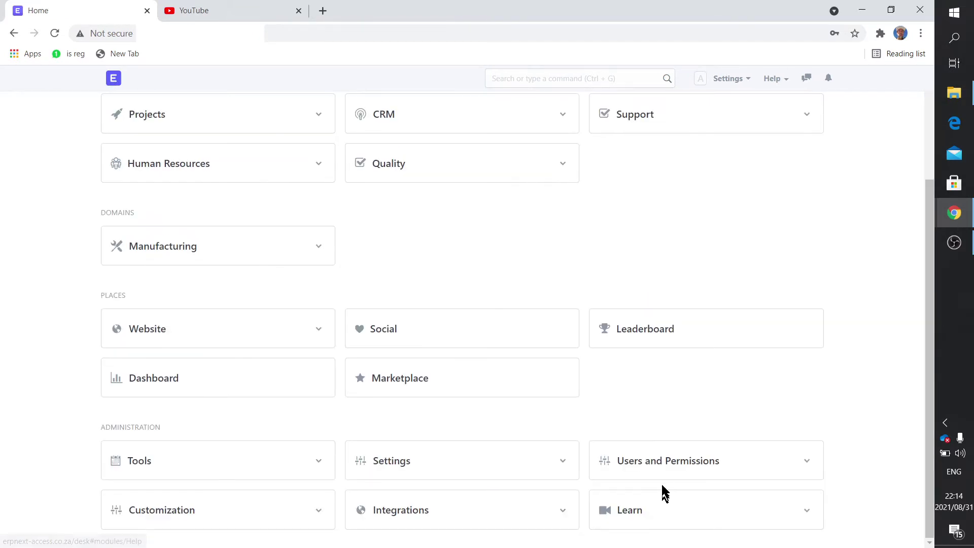
Step: Reopen an existing user and expand Allow Modules, showing every module from Desk to Help enabled
{"action": "left_click", "coordinate": [665, 465]}
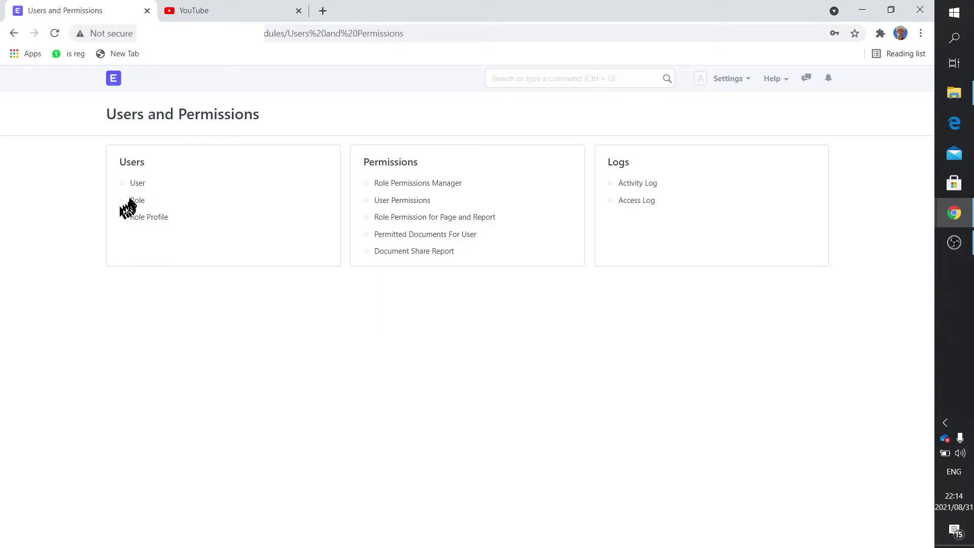
{"action": "left_click", "coordinate": [137, 184]}
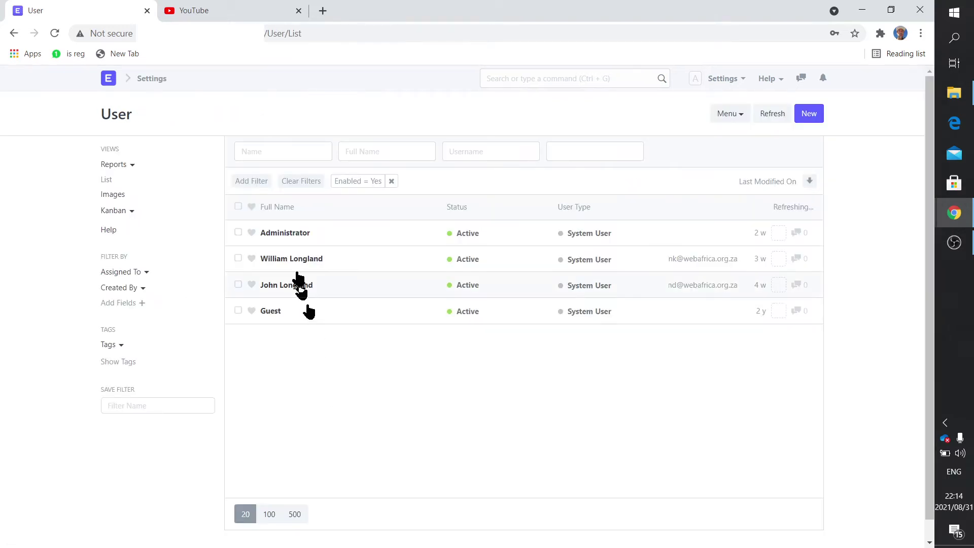
{"action": "left_click", "coordinate": [291, 289]}
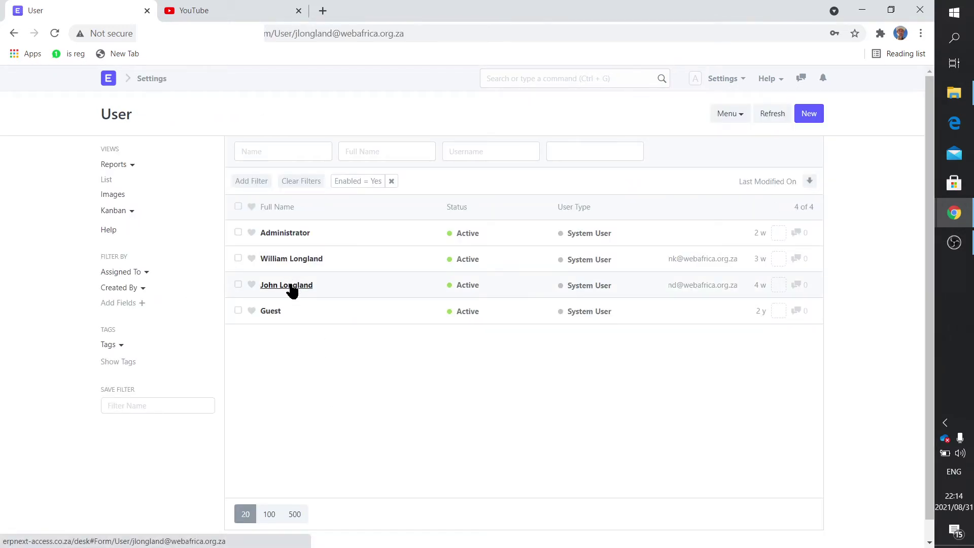
{"action": "scroll", "coordinate": [329, 384], "scroll_direction": "down", "scroll_amount": 10}
{"action": "scroll", "coordinate": [328, 380], "scroll_direction": "down", "scroll_amount": 3}
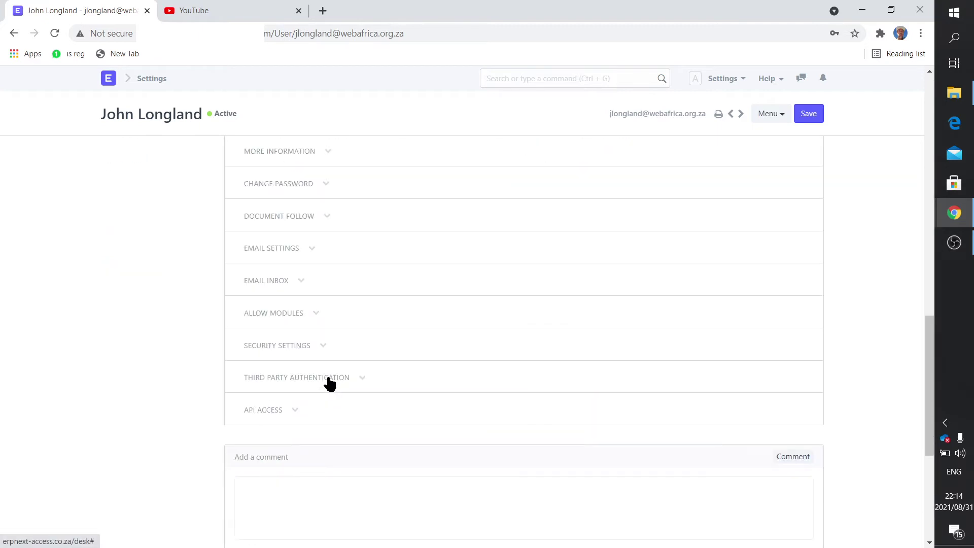
{"action": "left_click", "coordinate": [318, 316]}
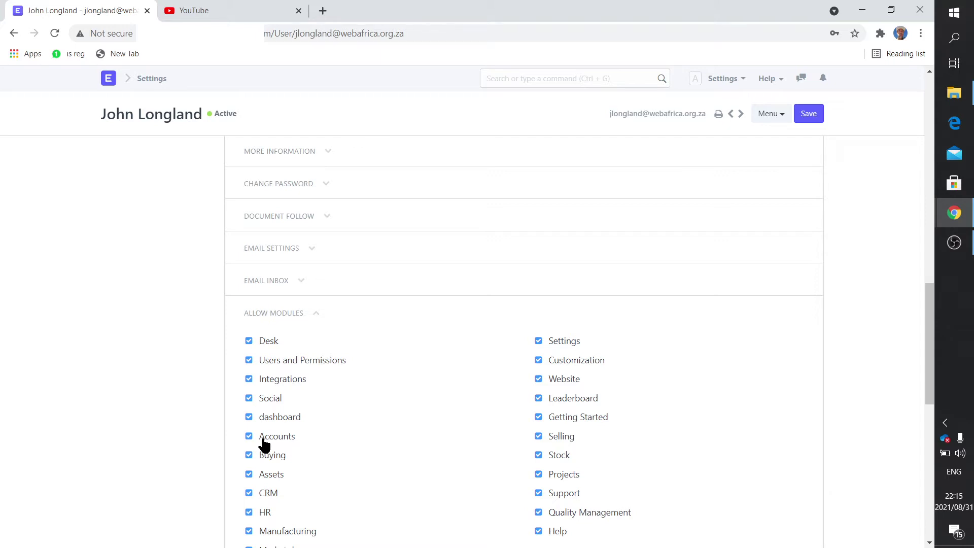
{"action": "scroll", "coordinate": [262, 446], "scroll_direction": "up", "scroll_amount": 10}
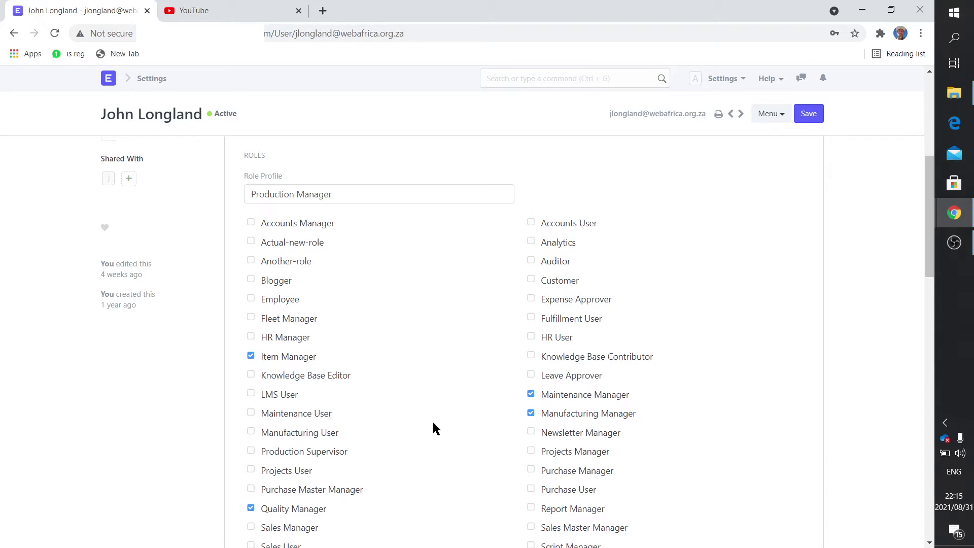
{"action": "scroll", "coordinate": [433, 423], "scroll_direction": "down", "scroll_amount": 10}
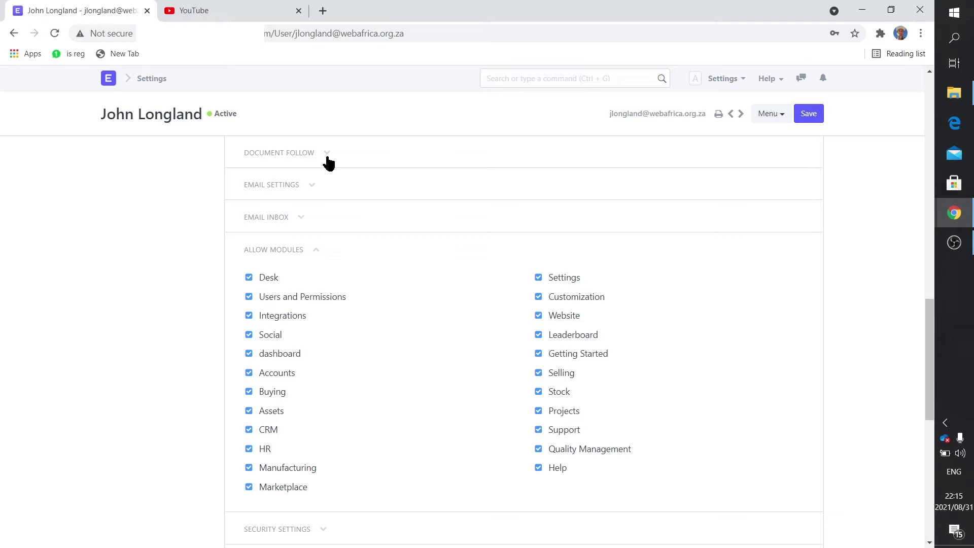
{"action": "scroll", "coordinate": [326, 161], "scroll_direction": "up", "scroll_amount": 1}
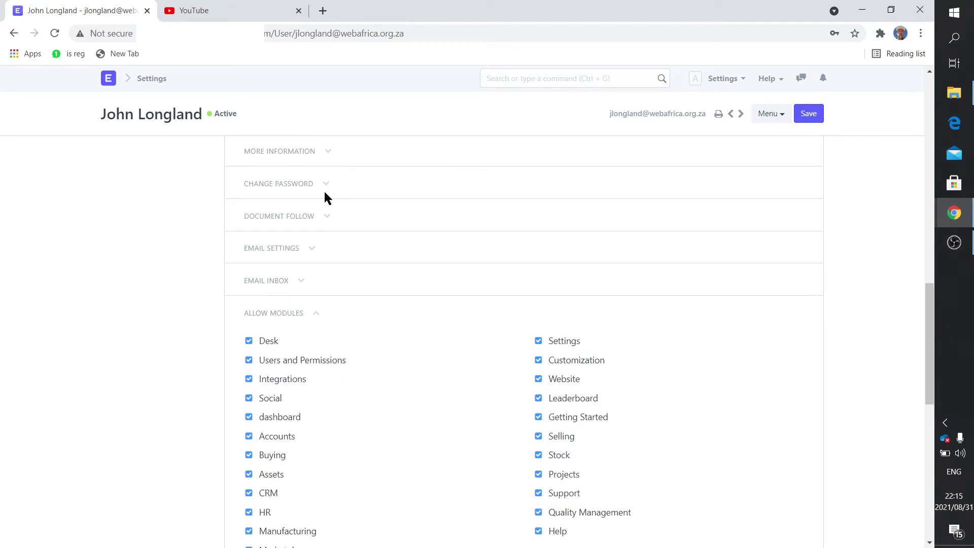
{"action": "scroll", "coordinate": [321, 189], "scroll_direction": "up", "scroll_amount": 2}
{"action": "scroll", "coordinate": [320, 436], "scroll_direction": "down", "scroll_amount": 7}
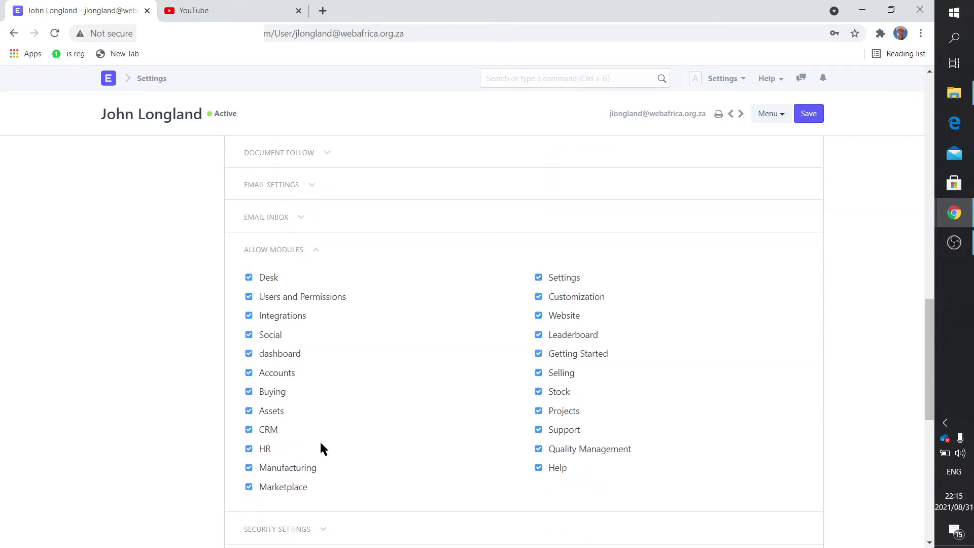
{"action": "scroll", "coordinate": [323, 441], "scroll_direction": "up", "scroll_amount": 5}
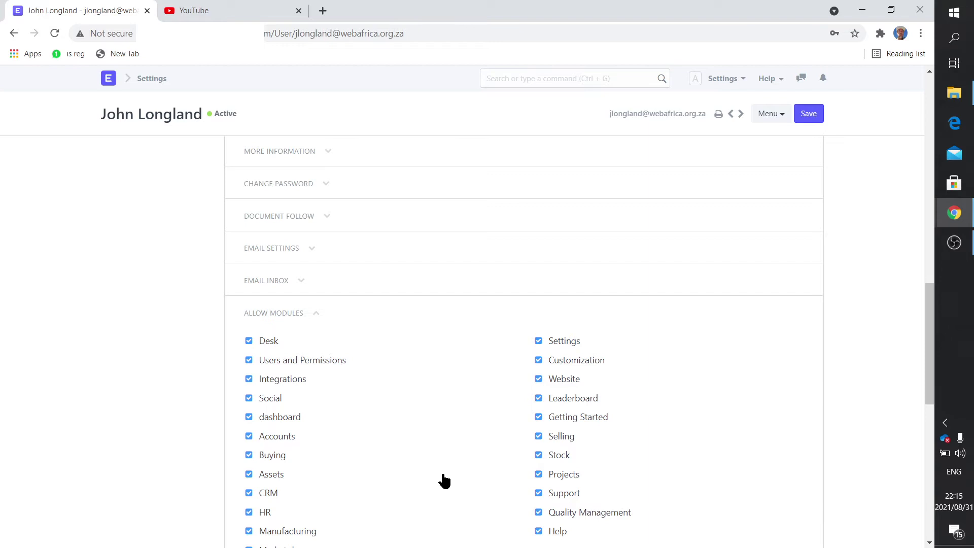
{"action": "scroll", "coordinate": [444, 481], "scroll_direction": "up", "scroll_amount": 15}
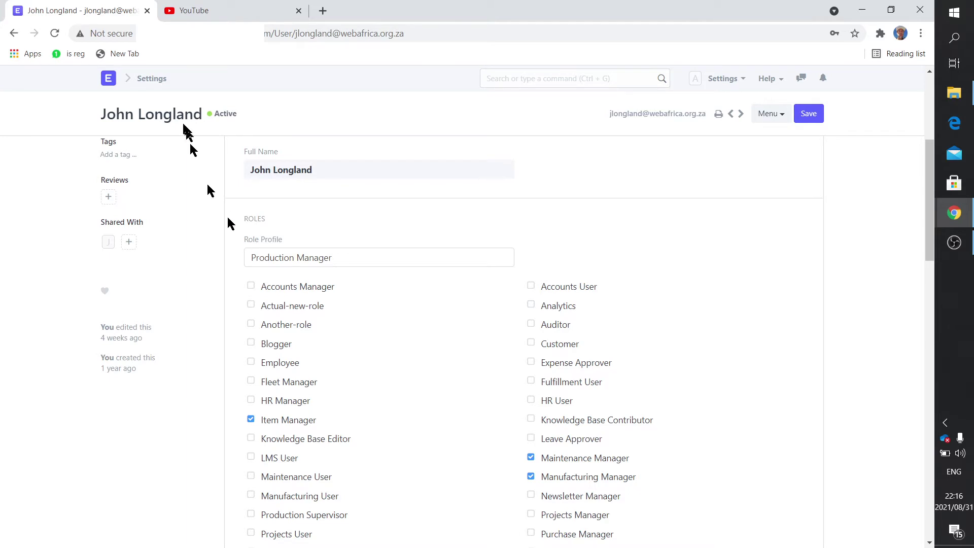
Step: Go from Home to the User list and start a new user
{"action": "left_click", "coordinate": [109, 79]}
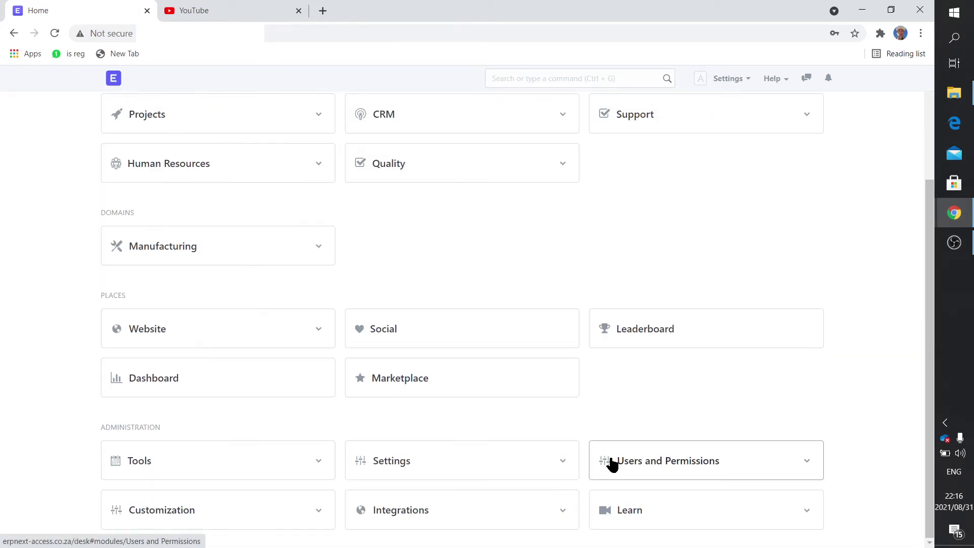
{"action": "left_click", "coordinate": [629, 466]}
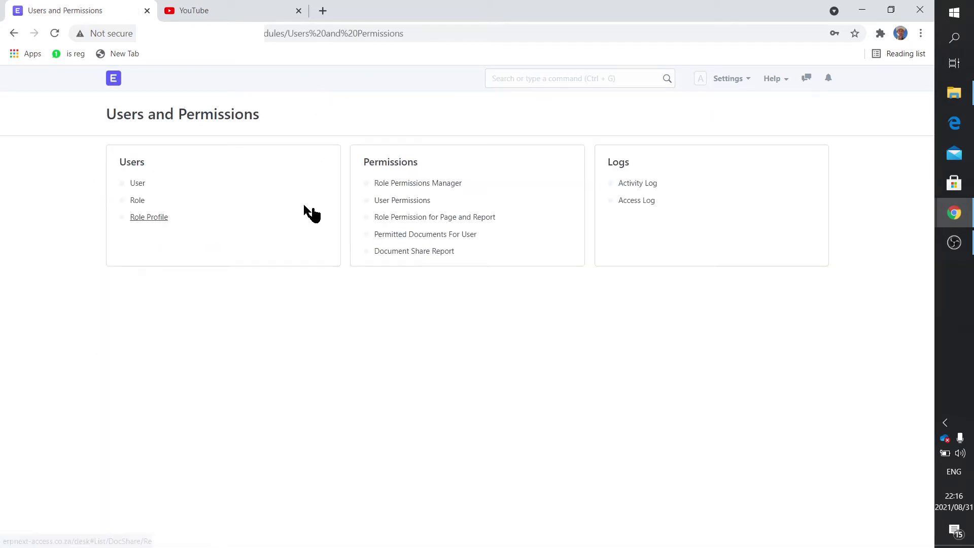
{"action": "left_click", "coordinate": [139, 183]}
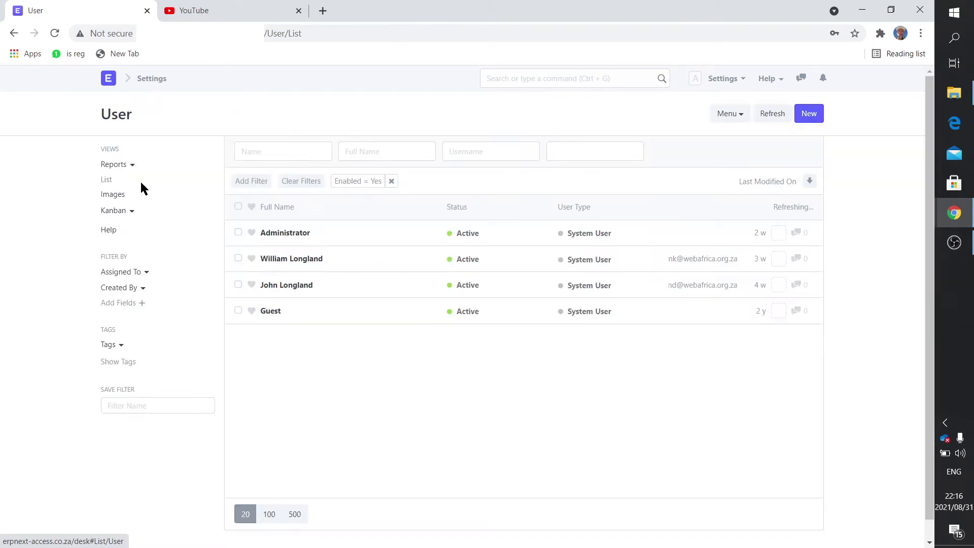
{"action": "left_click", "coordinate": [809, 113]}
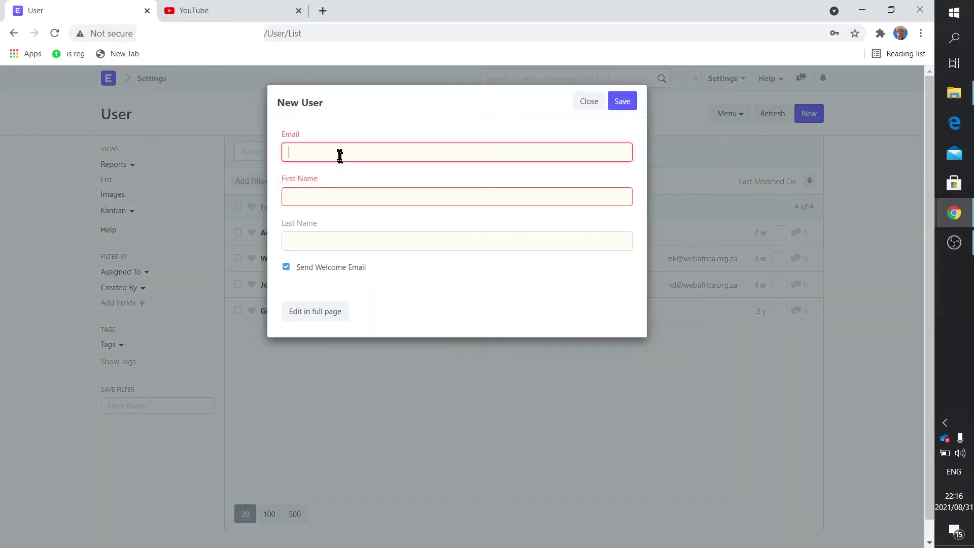
Step: Enter the new user's email, first name and last name, continuing in the full form
{"action": "left_click", "coordinate": [339, 154]}
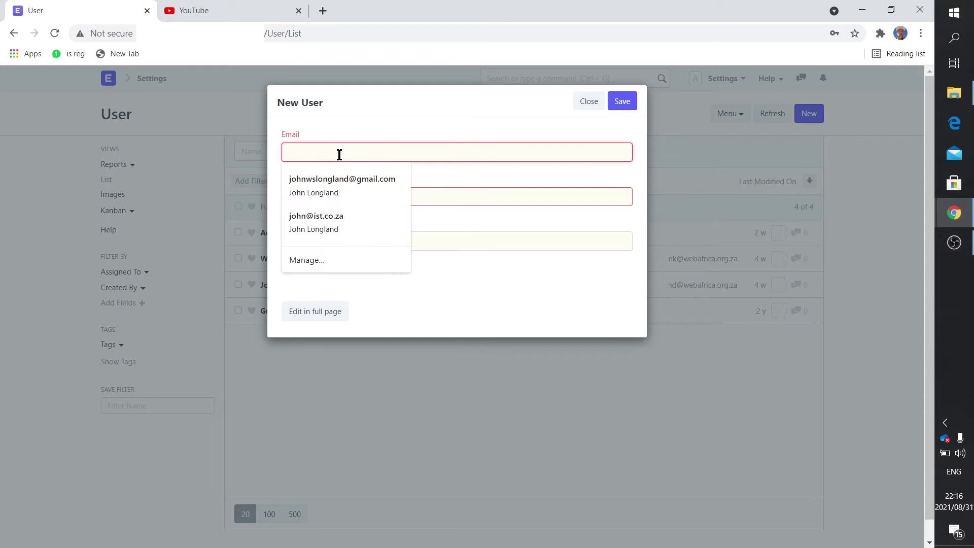
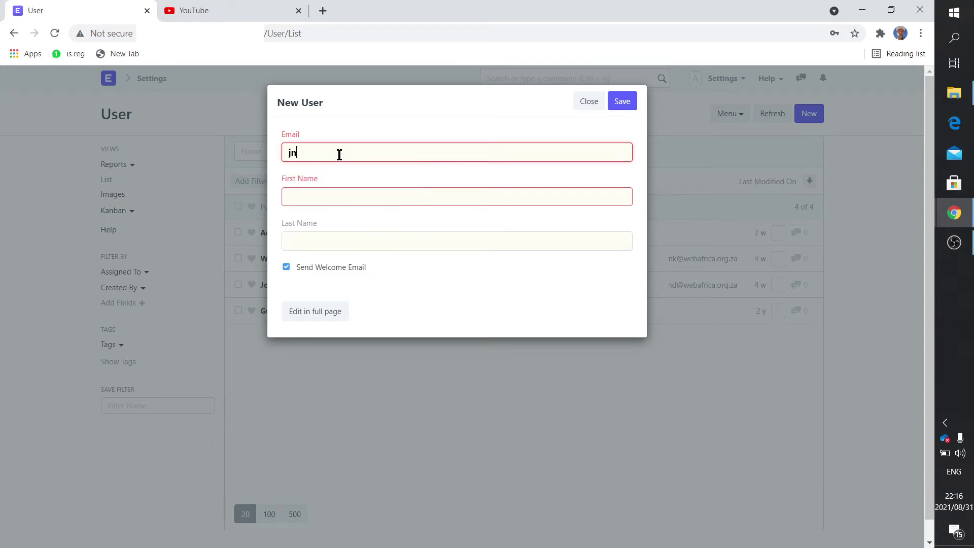
{"action": "left_click", "coordinate": [331, 201]}
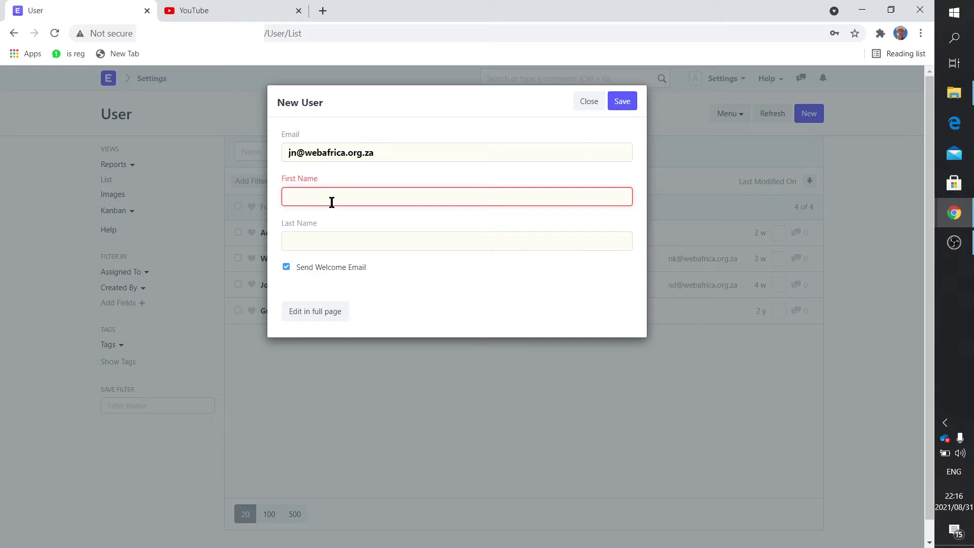
{"action": "type", "text": "Joe"}
{"action": "left_click_drag", "start_coordinate": [318, 181], "coordinate": [287, 183]}
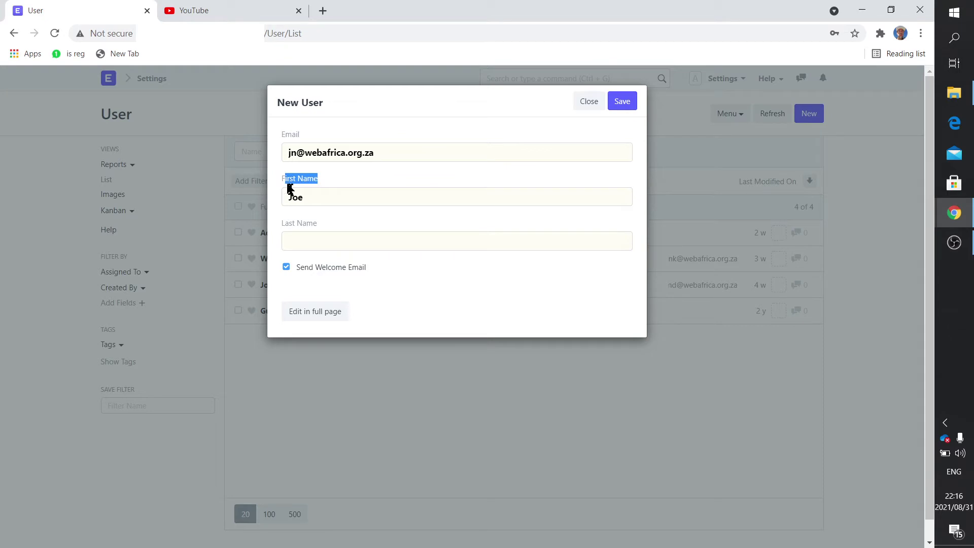
{"action": "left_click", "coordinate": [314, 239]}
{"action": "type", "text": "Soap"}
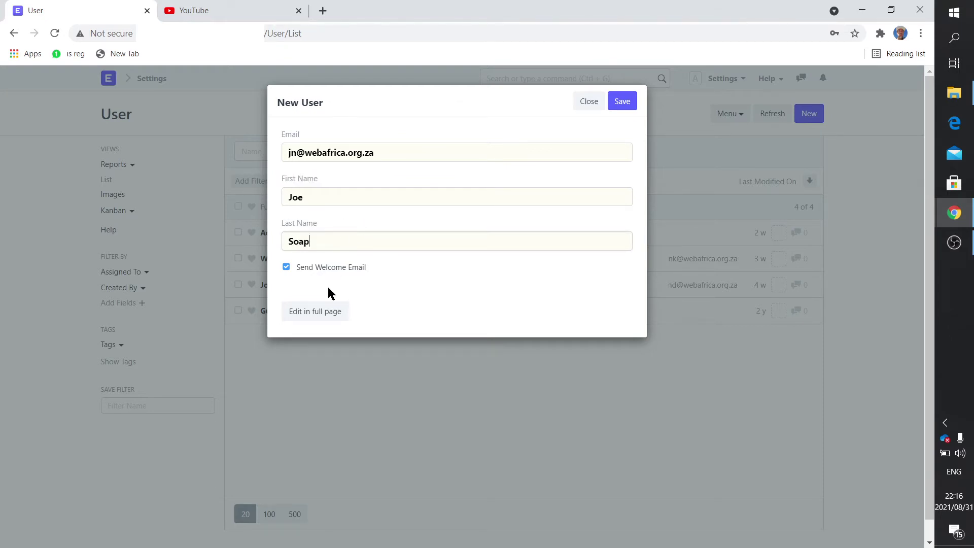
{"action": "left_click", "coordinate": [324, 312]}
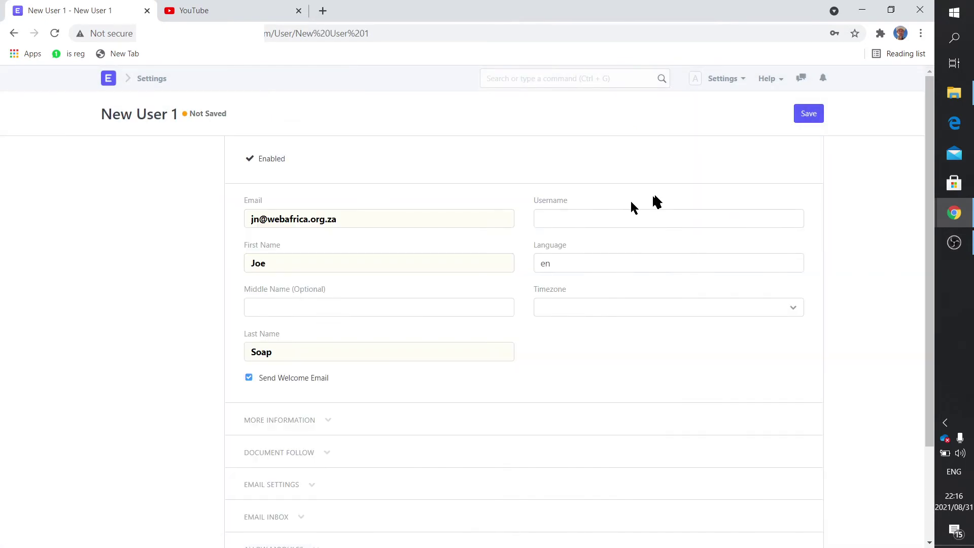
Step: Give the new user a username, disable Send Welcome Email, and save the user
{"action": "left_click", "coordinate": [605, 220]}
{"action": "type", "text": "Joe"}
{"action": "left_click", "coordinate": [250, 377]}
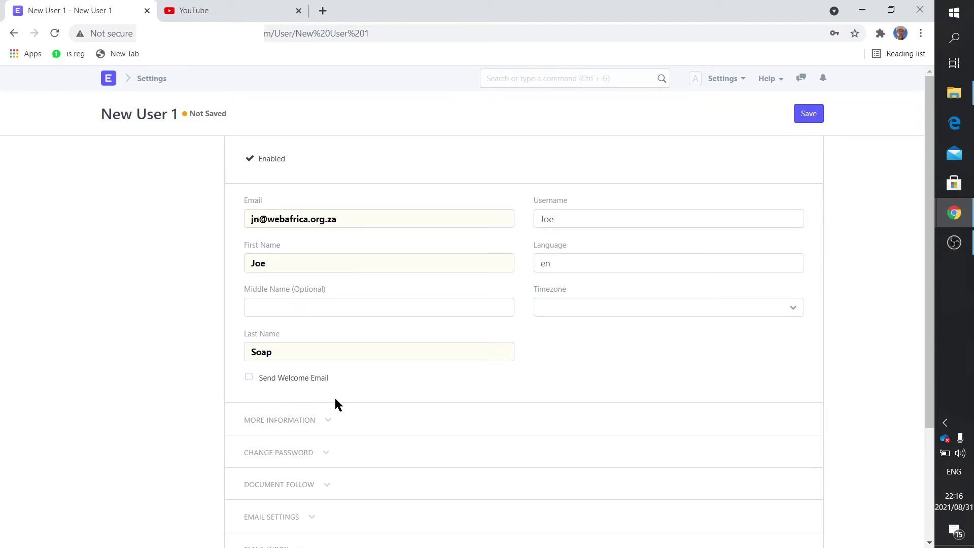
{"action": "scroll", "coordinate": [355, 406], "scroll_direction": "down", "scroll_amount": 1}
{"action": "scroll", "coordinate": [354, 407], "scroll_direction": "down", "scroll_amount": 1}
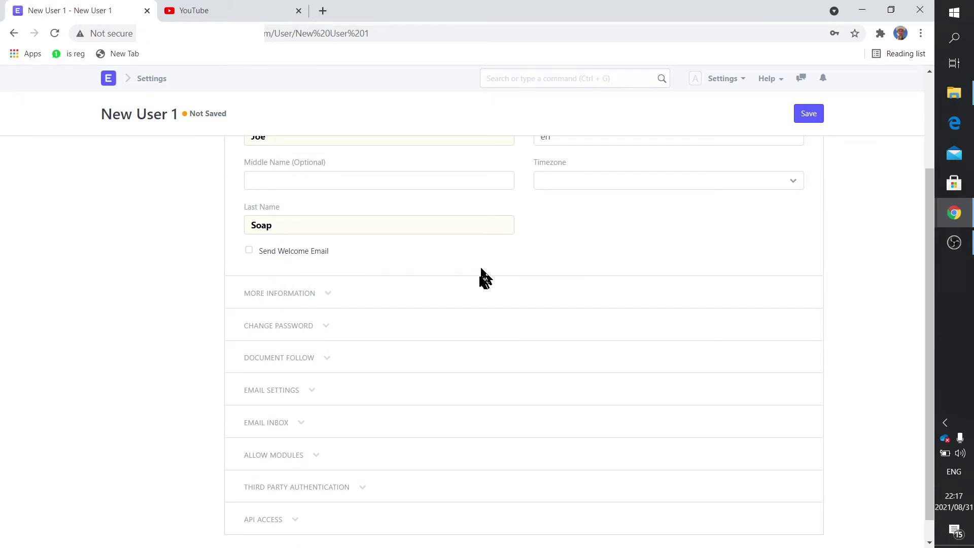
{"action": "scroll", "coordinate": [480, 279], "scroll_direction": "up", "scroll_amount": 1}
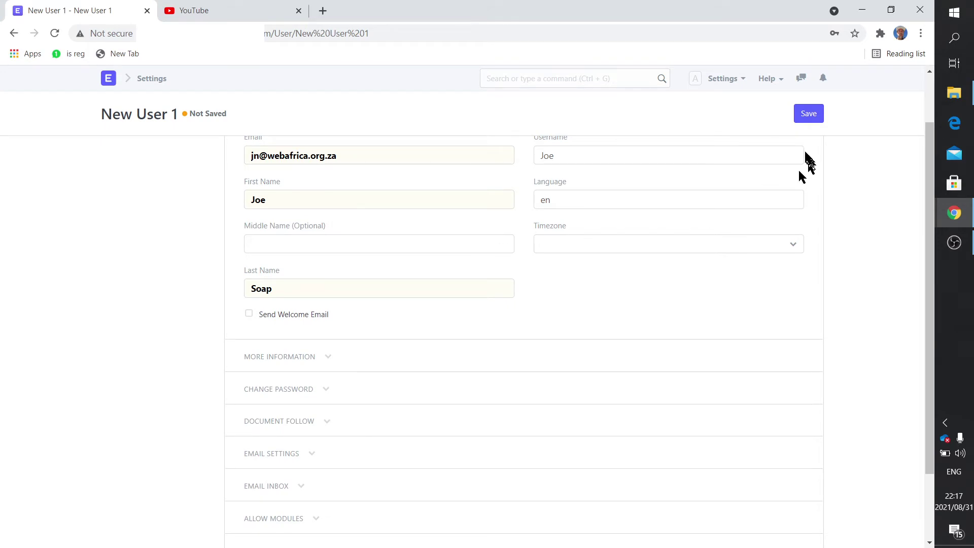
{"action": "left_click", "coordinate": [808, 118]}
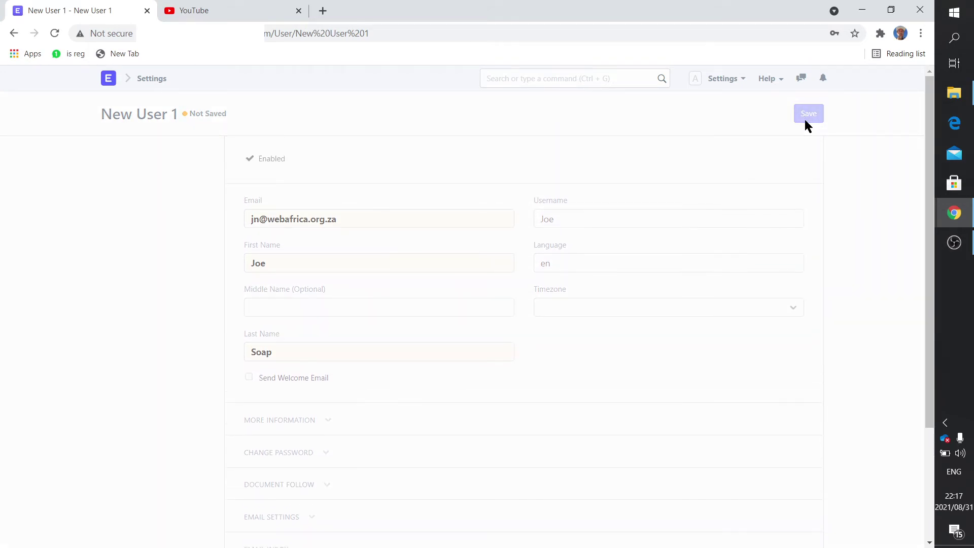
{"action": "left_click", "coordinate": [121, 83]}
Step: Open the newly created user's record from the User list
{"action": "left_click", "coordinate": [652, 461]}
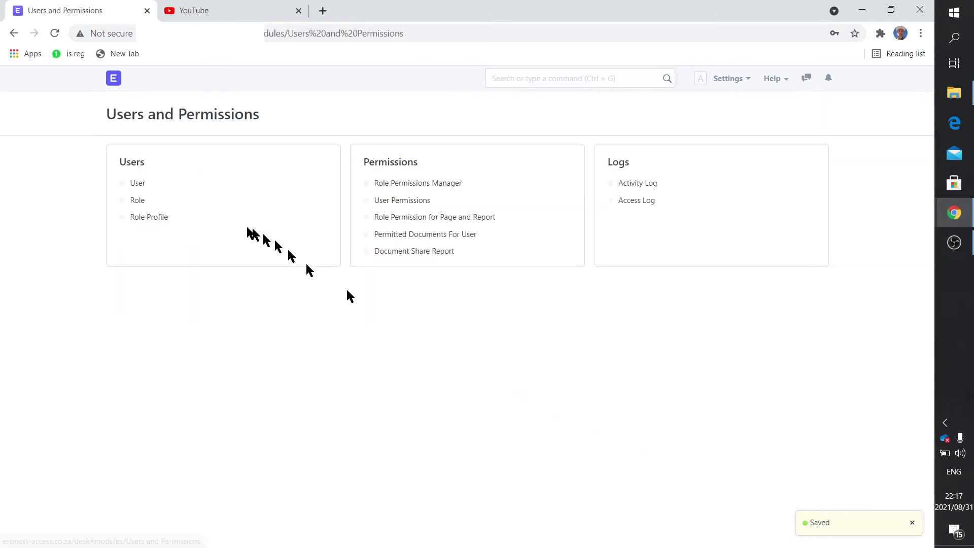
{"action": "left_click", "coordinate": [136, 182]}
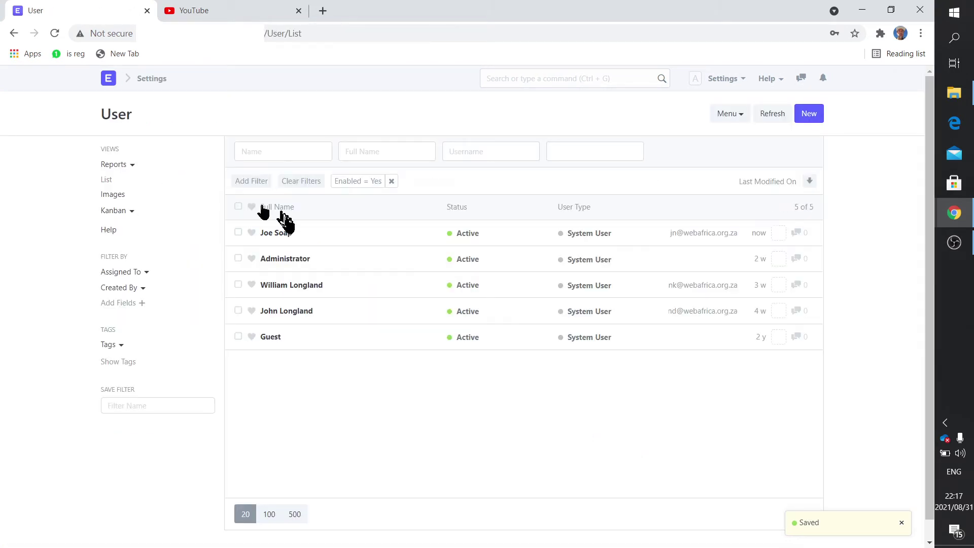
{"action": "left_click", "coordinate": [281, 233]}
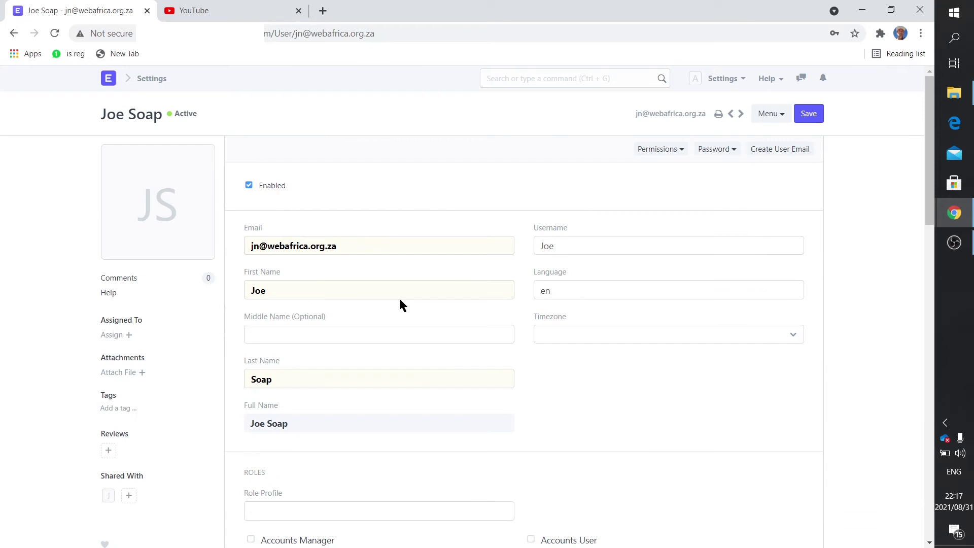
Step: Add the Maintenance User role, confirm all modules are allowed, and save the user
{"action": "scroll", "coordinate": [398, 305], "scroll_direction": "down", "scroll_amount": 5}
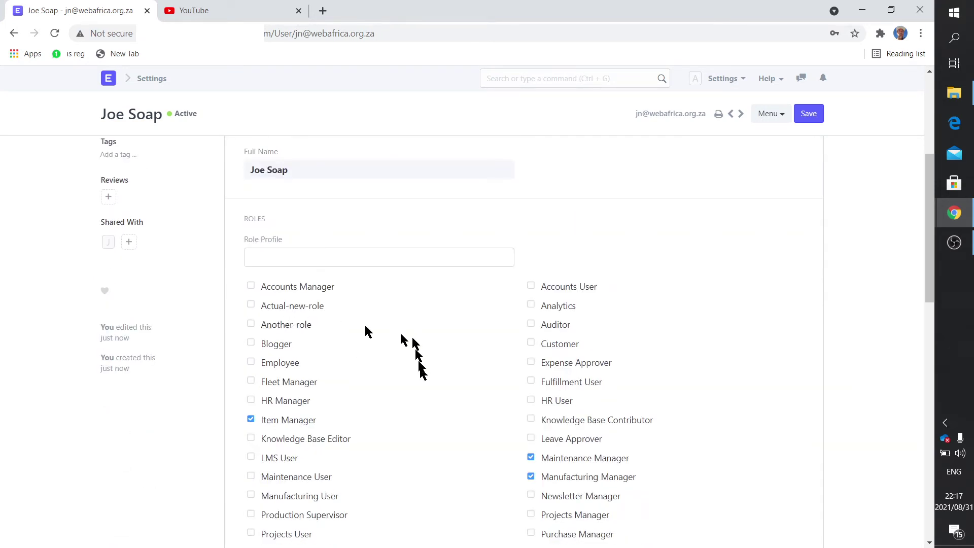
{"action": "left_click", "coordinate": [251, 476]}
{"action": "scroll", "coordinate": [403, 430], "scroll_direction": "down", "scroll_amount": 10}
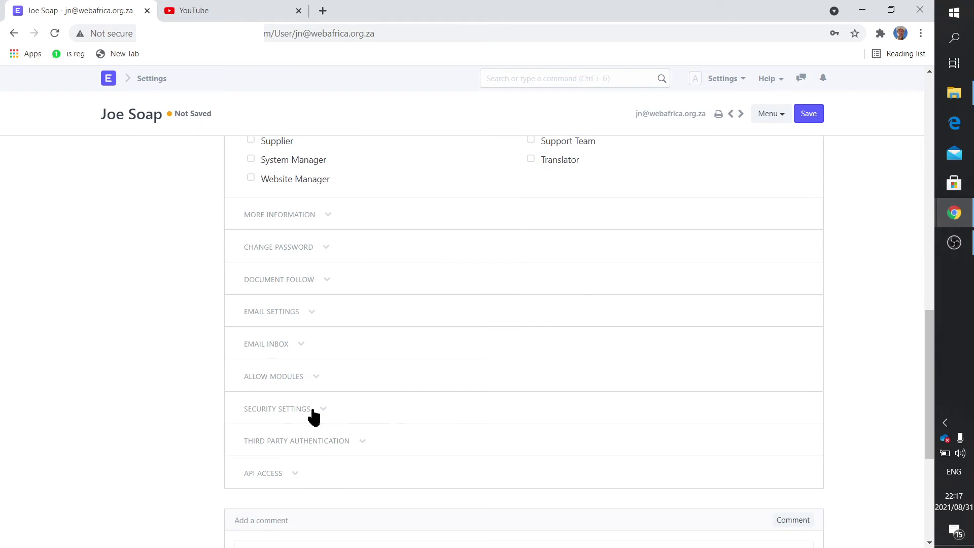
{"action": "left_click", "coordinate": [315, 384]}
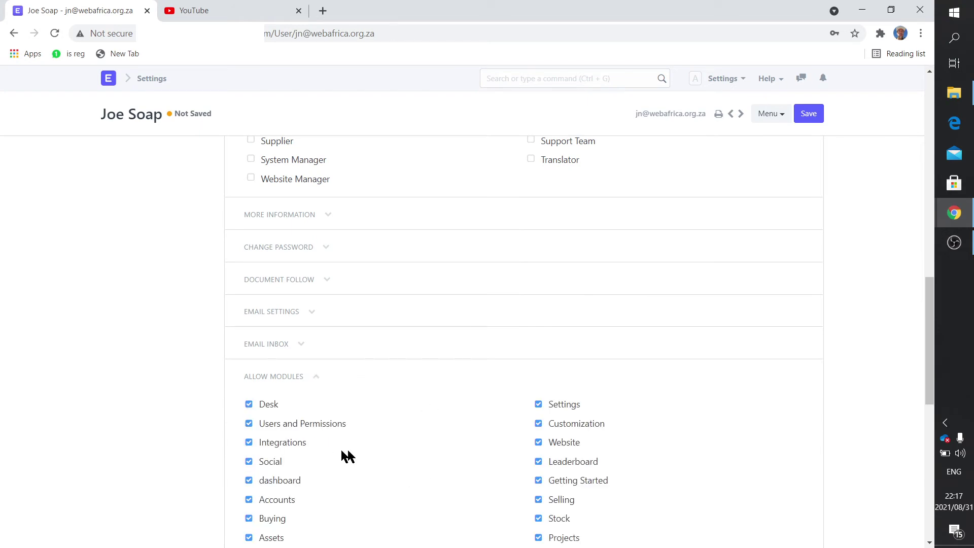
{"action": "scroll", "coordinate": [375, 465], "scroll_direction": "down", "scroll_amount": 1}
{"action": "scroll", "coordinate": [385, 464], "scroll_direction": "up", "scroll_amount": 1}
{"action": "left_click", "coordinate": [811, 115]}
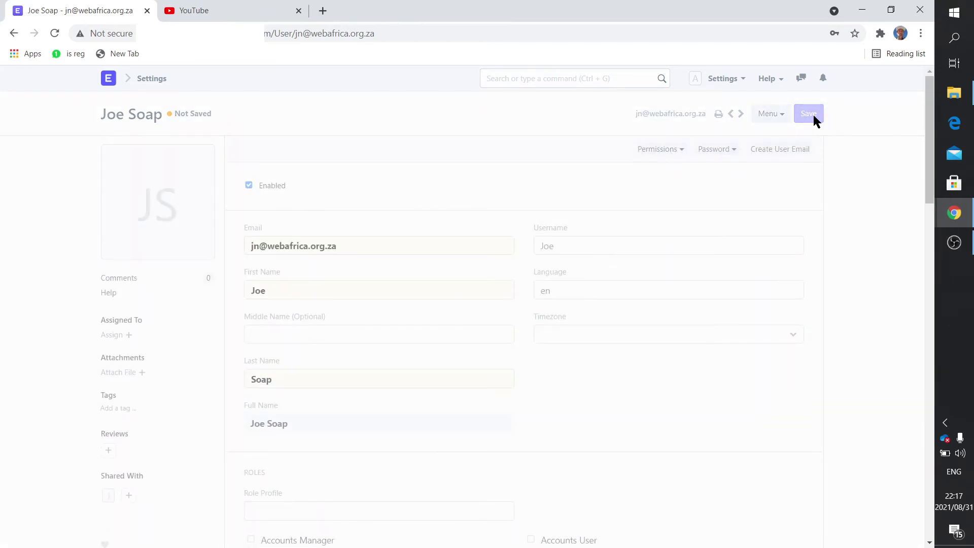
Step: Go from Home through Users and Permissions to the Role list
{"action": "left_click", "coordinate": [110, 81]}
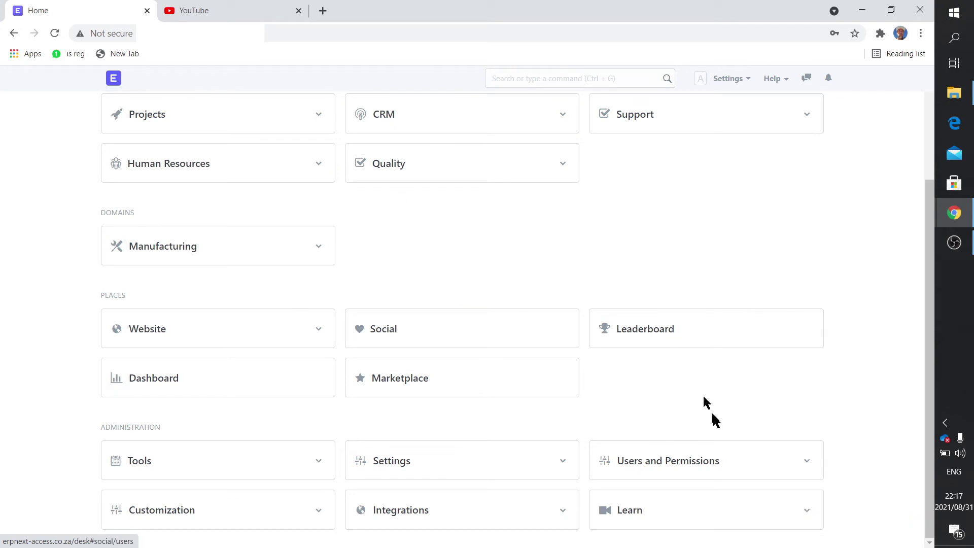
{"action": "left_click", "coordinate": [670, 462]}
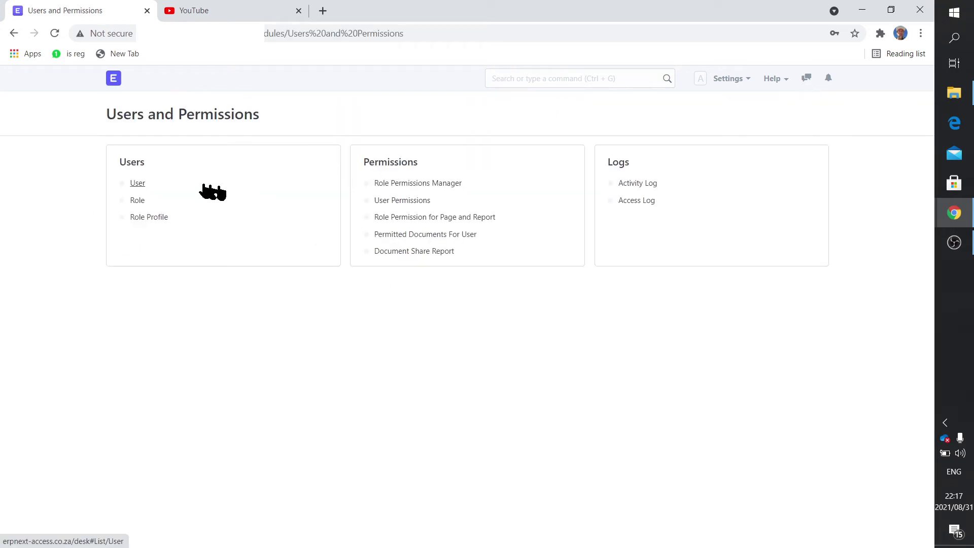
{"action": "left_click", "coordinate": [138, 201]}
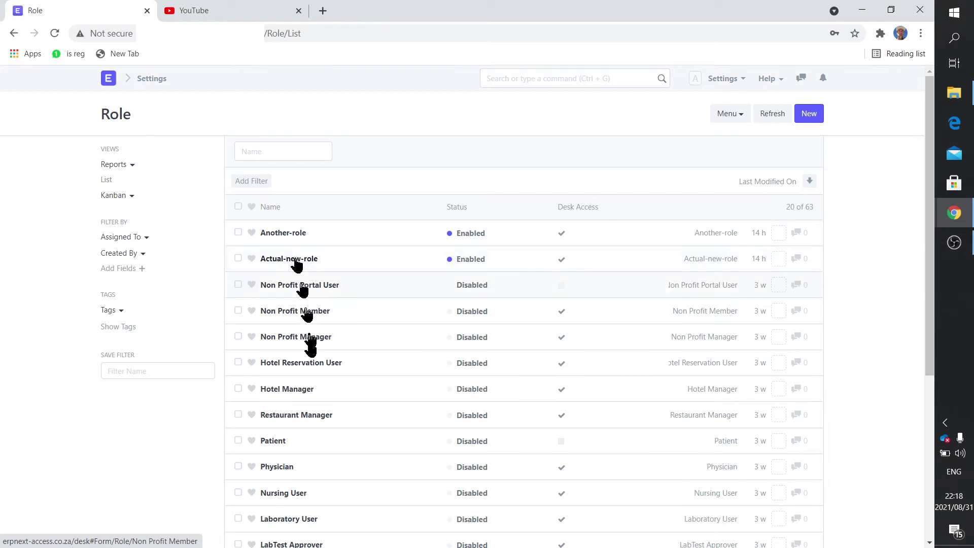
Step: Set the Role list page size to 100 so all 63 roles show
{"action": "scroll", "coordinate": [310, 472], "scroll_direction": "down", "scroll_amount": 5}
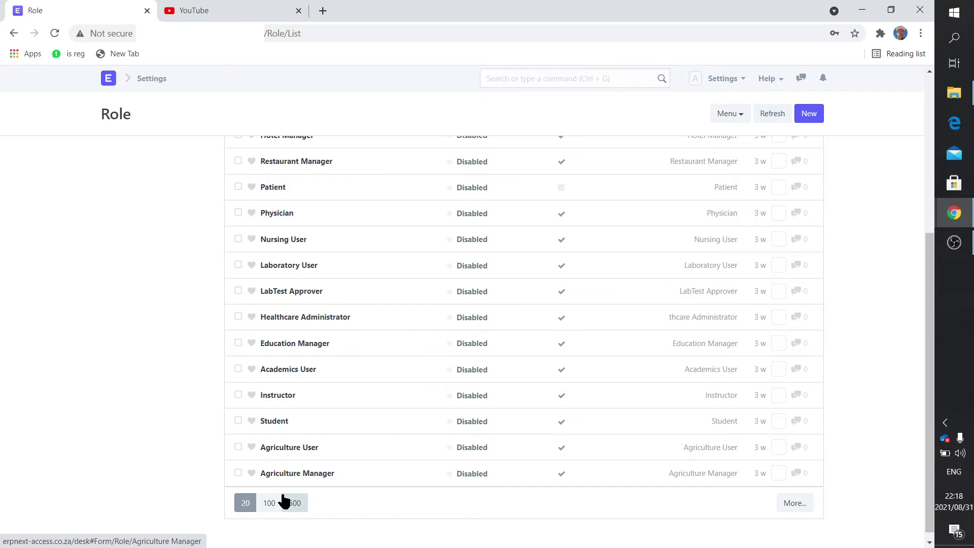
{"action": "left_click", "coordinate": [268, 504]}
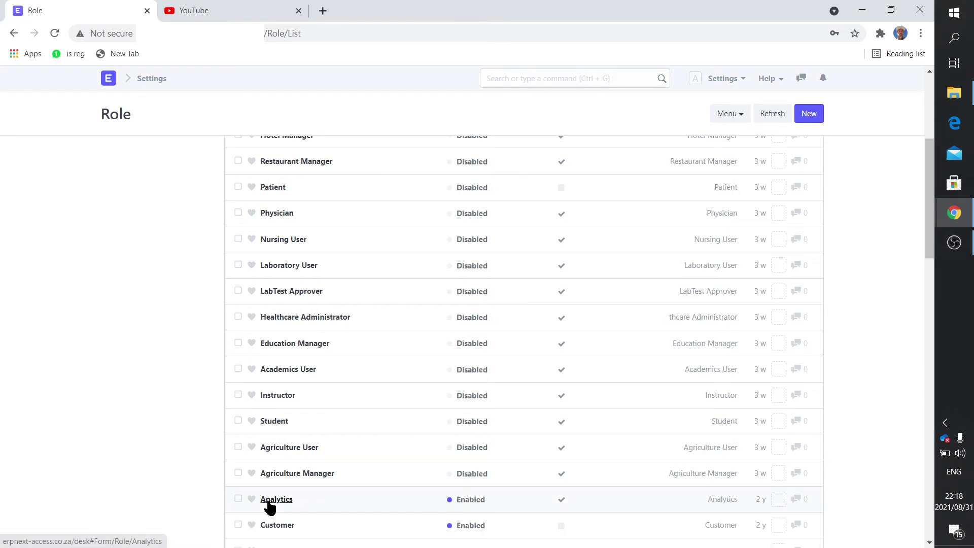
{"action": "scroll", "coordinate": [370, 464], "scroll_direction": "down", "scroll_amount": 6}
{"action": "scroll", "coordinate": [370, 463], "scroll_direction": "down", "scroll_amount": 14}
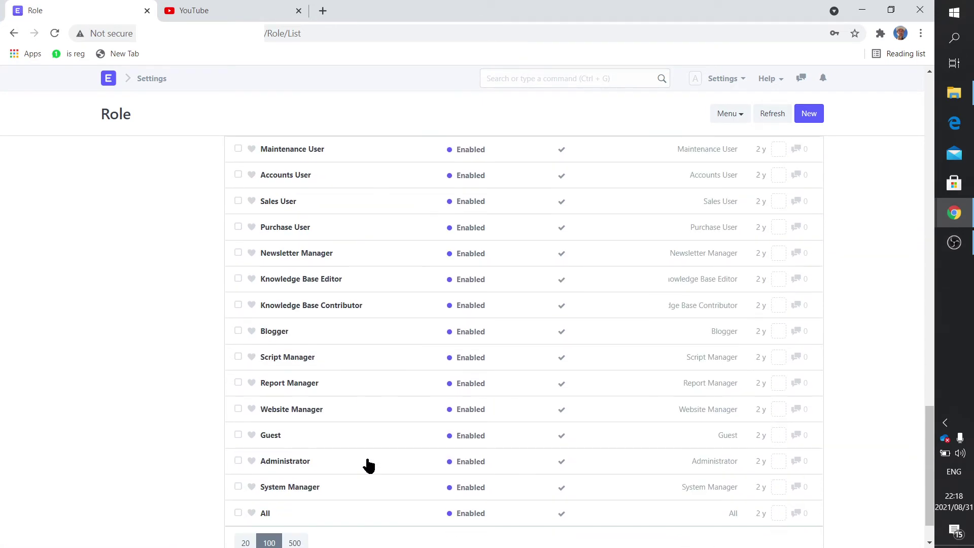
{"action": "scroll", "coordinate": [424, 450], "scroll_direction": "up", "scroll_amount": 14}
{"action": "scroll", "coordinate": [522, 375], "scroll_direction": "up", "scroll_amount": 8}
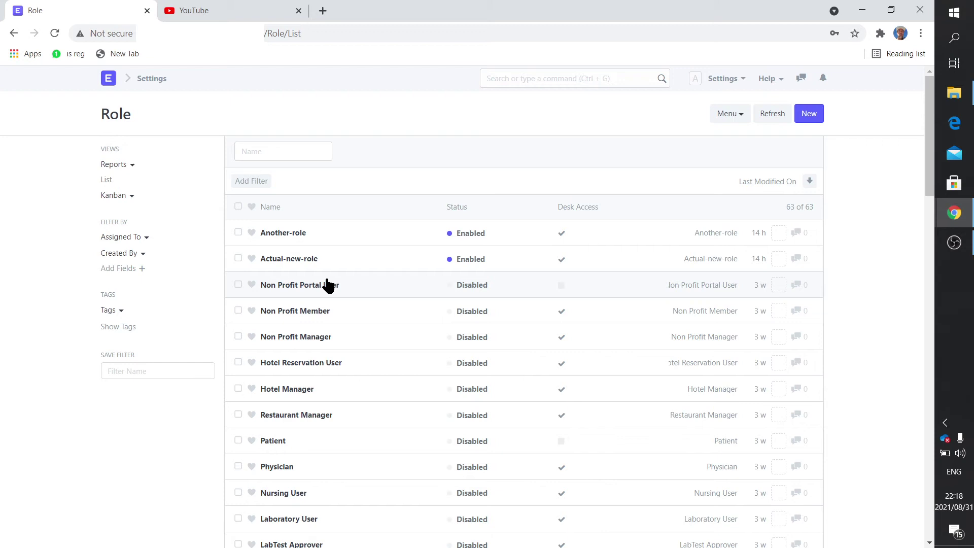
Step: Draft a new role named 'Production Supervisor' in the full role form
{"action": "left_click", "coordinate": [810, 116]}
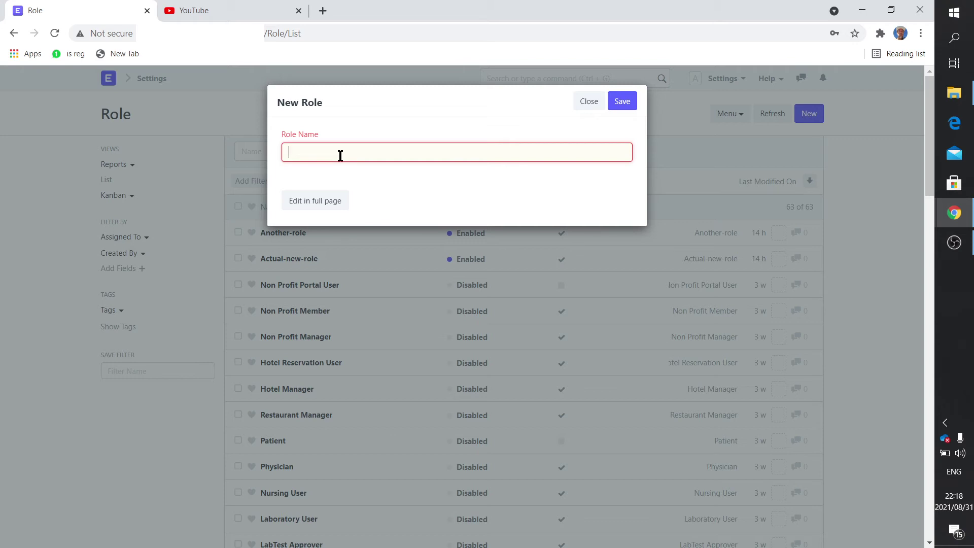
{"action": "type", "text": "Production Supervisor"}
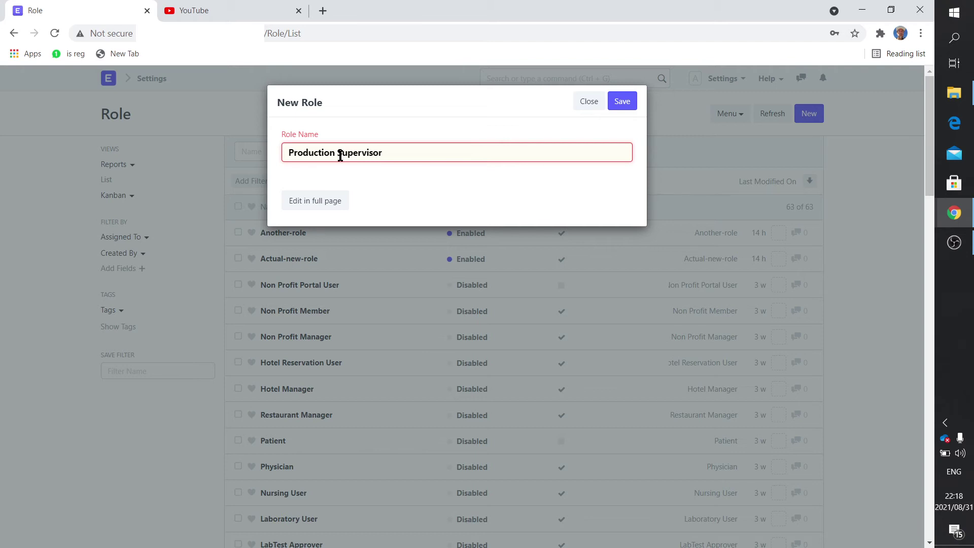
{"action": "left_click", "coordinate": [326, 204]}
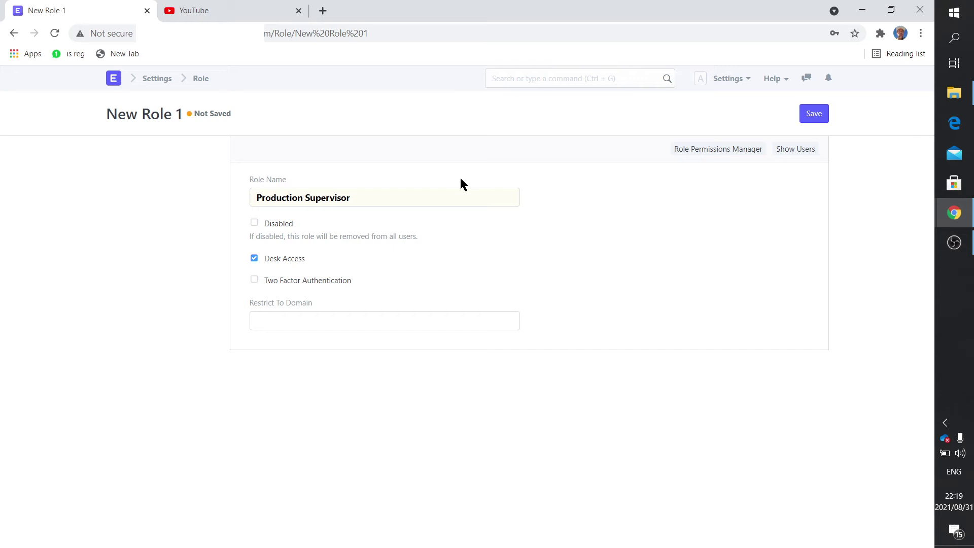
Step: Save Production Supervisor with Desk Access enabled and reopen it from the Role list
{"action": "left_click", "coordinate": [255, 258]}
{"action": "left_click", "coordinate": [255, 259]}
{"action": "left_click", "coordinate": [812, 117]}
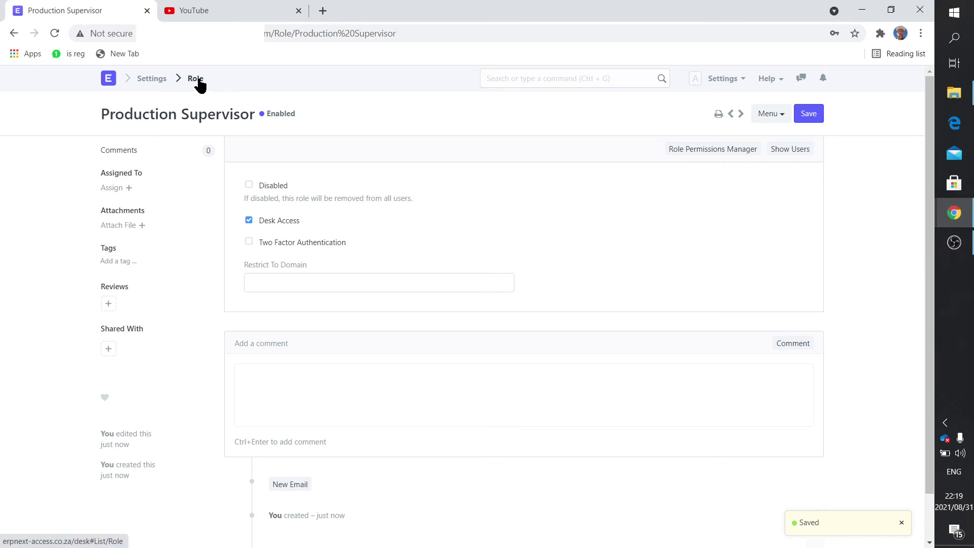
{"action": "left_click", "coordinate": [199, 84]}
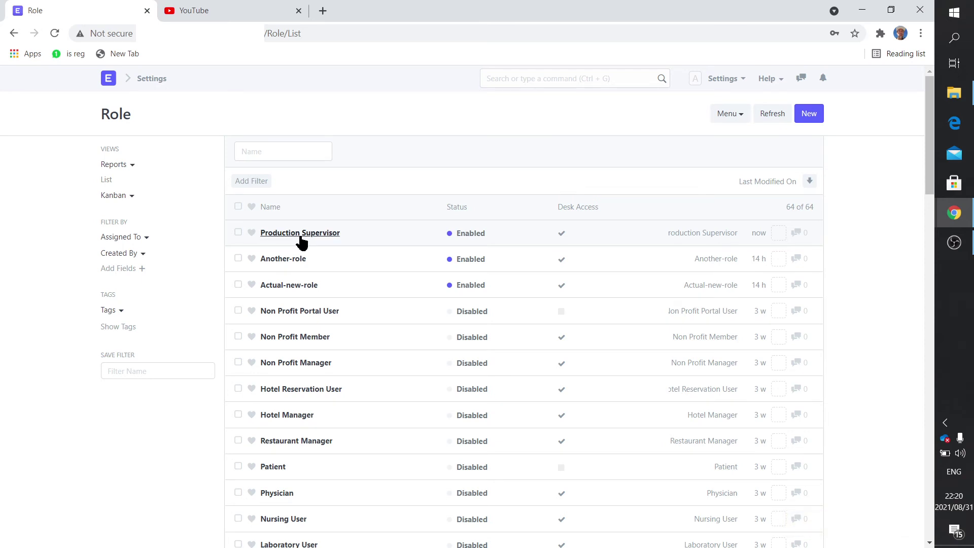
{"action": "left_click", "coordinate": [300, 233]}
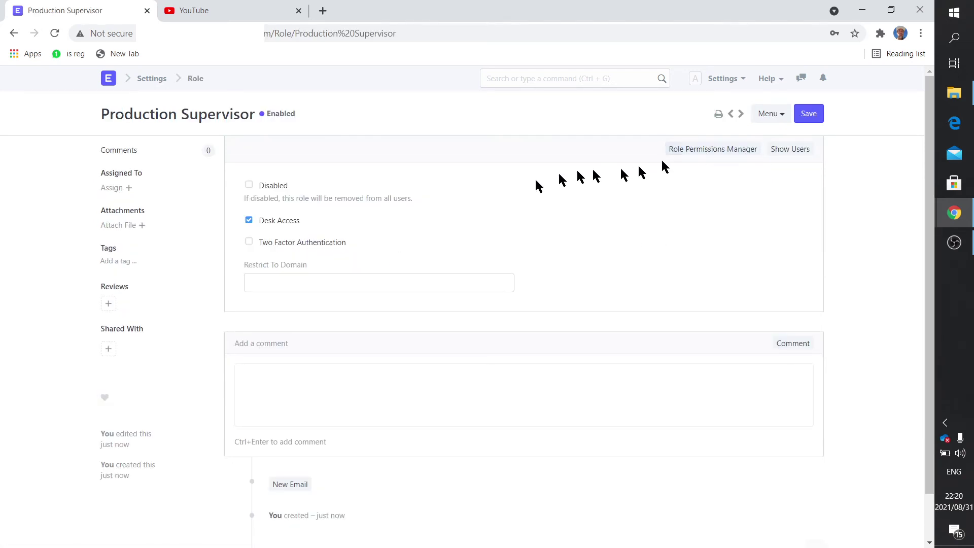
Step: Return to the home desk and log out of the current ERPNext session
{"action": "left_click", "coordinate": [112, 83]}
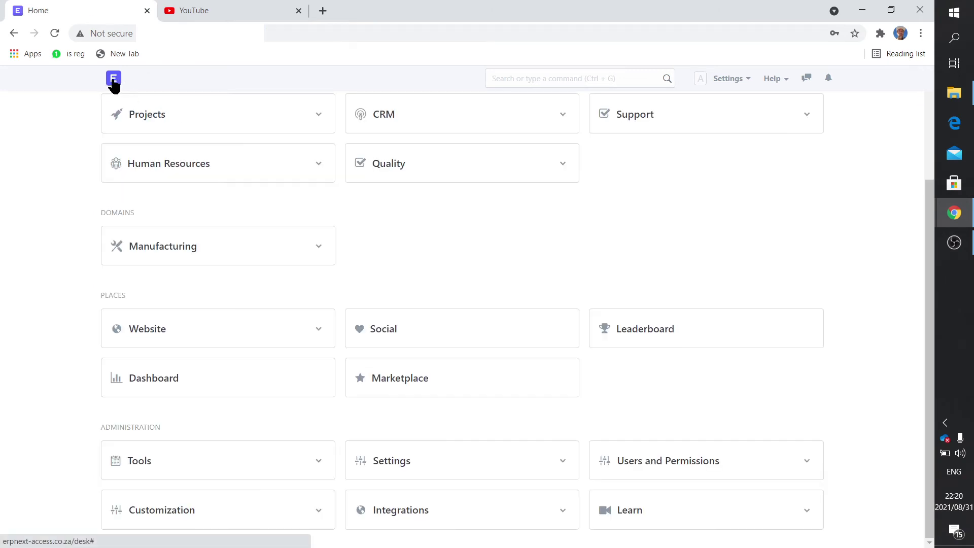
{"action": "left_click", "coordinate": [735, 83]}
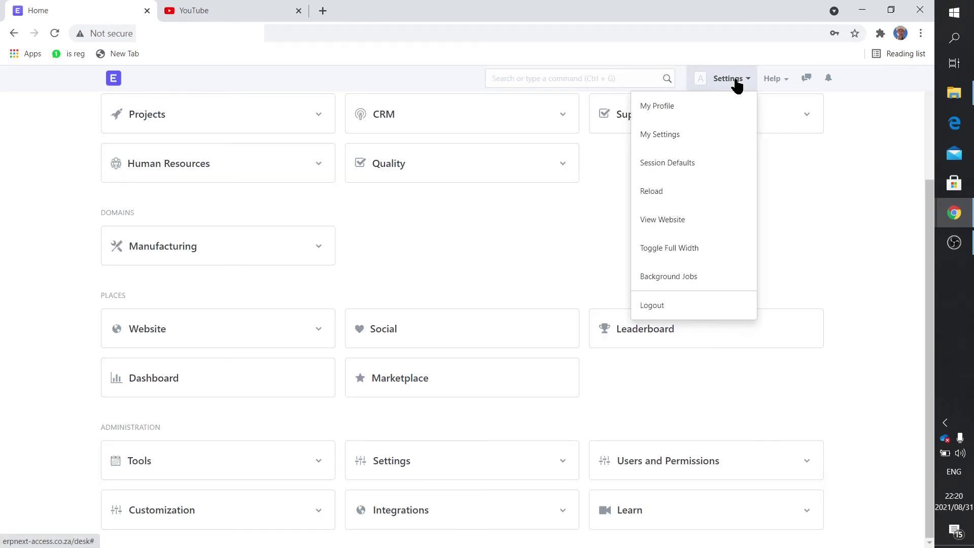
{"action": "left_click", "coordinate": [668, 300]}
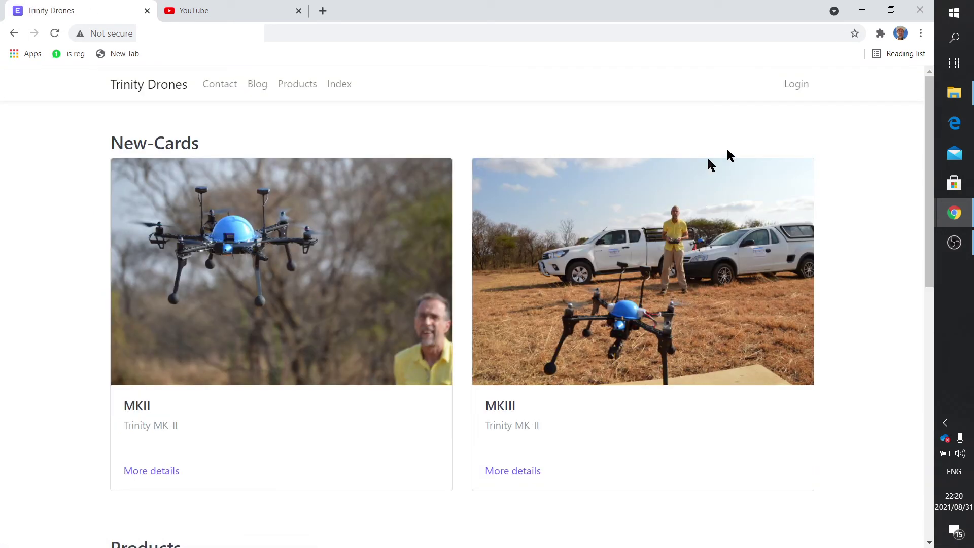
Step: Sign in as the administrator with the saved username and password, re-entering the password after rejection
{"action": "left_click", "coordinate": [793, 87]}
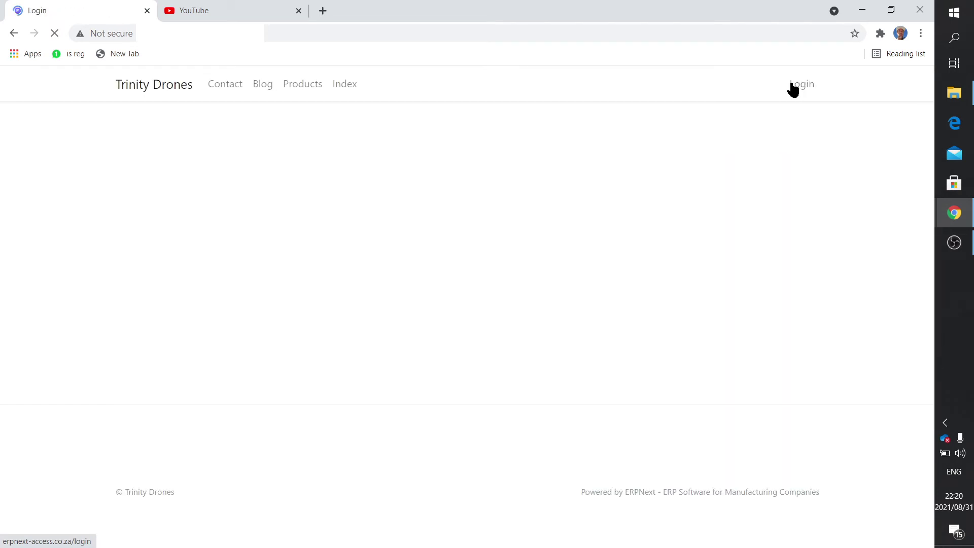
{"action": "left_click", "coordinate": [442, 201]}
{"action": "left_click", "coordinate": [434, 225]}
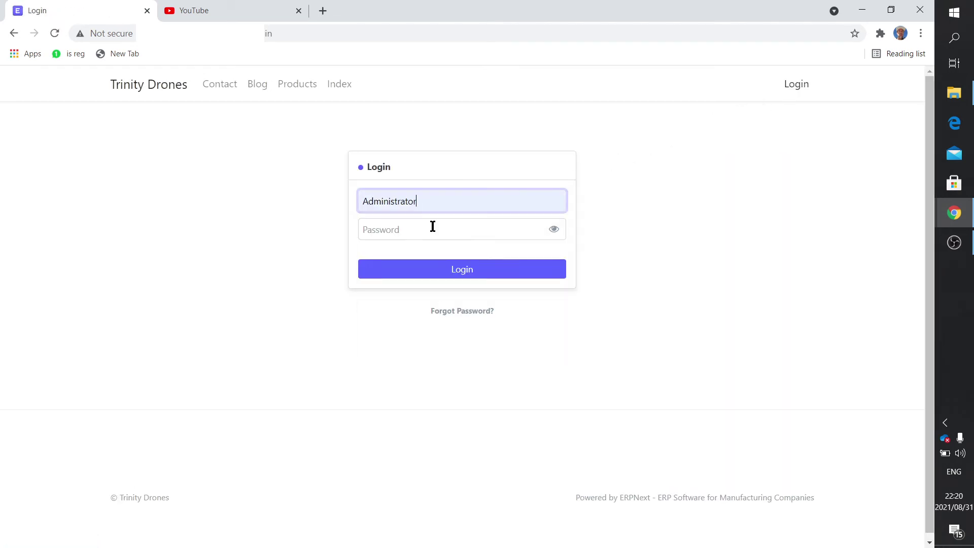
{"action": "left_click", "coordinate": [433, 231]}
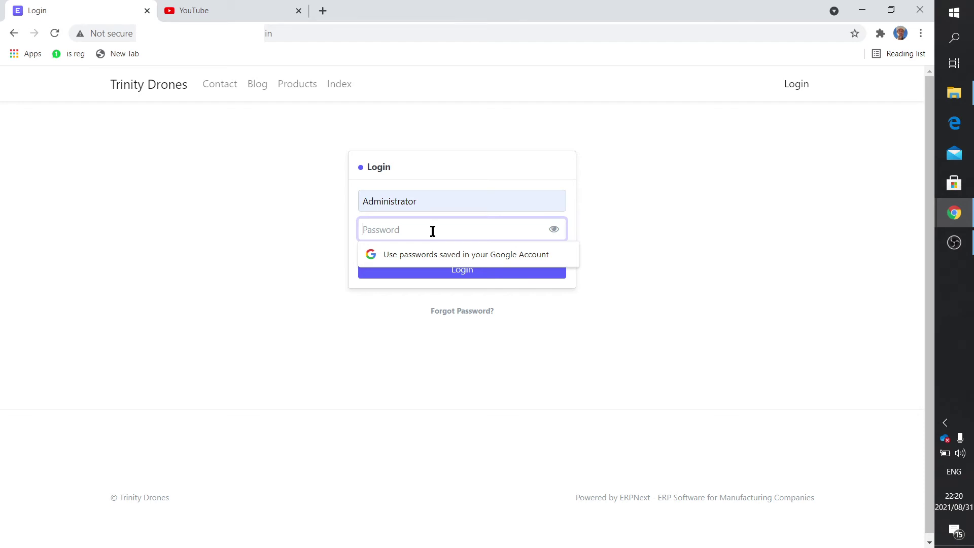
{"action": "type", "text": "admi"}
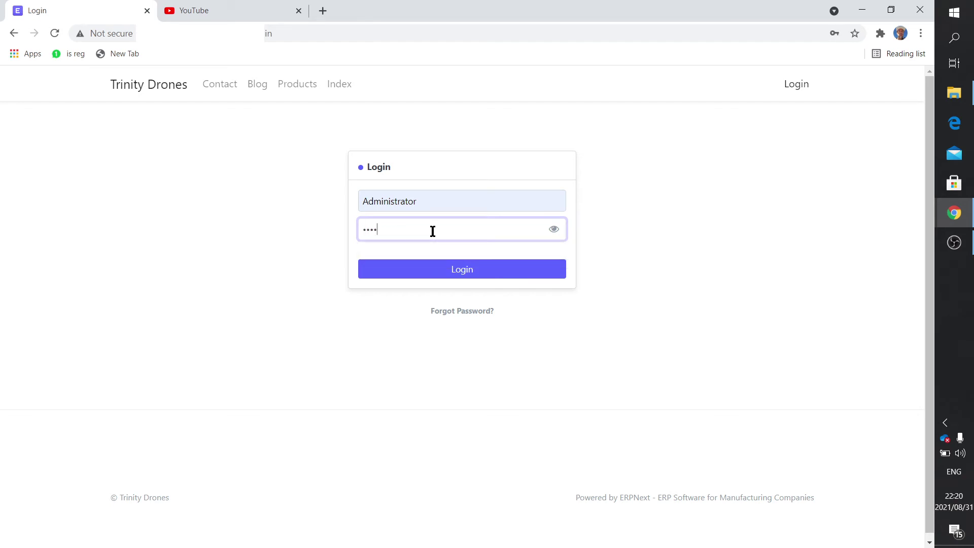
{"action": "type", "text": "n1234567891011"}
{"action": "key", "text": "Return"}
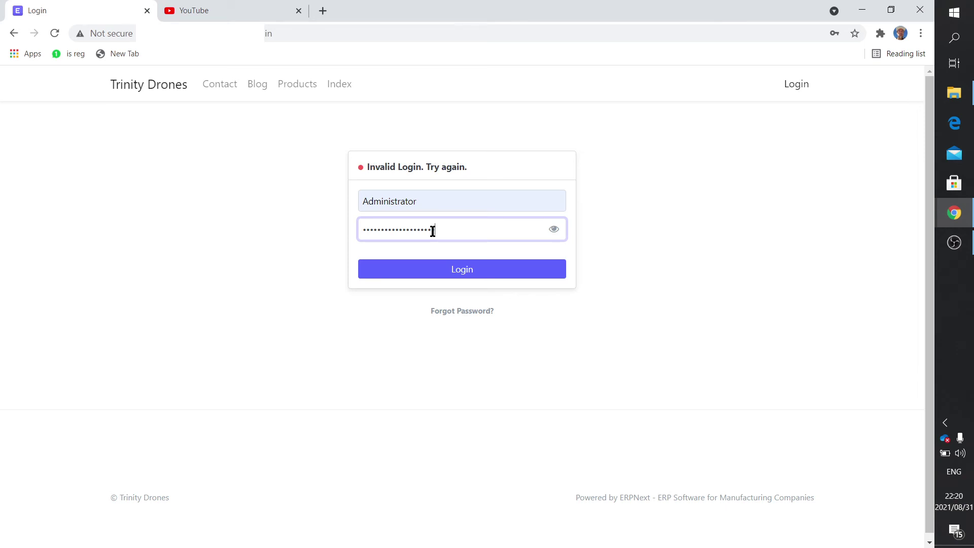
{"action": "key", "text": "BackSpace"}
{"action": "key", "text": "BackSpace"}
{"action": "key", "text": "BackSpace"}
{"action": "key", "text": "BackSpace"}
{"action": "key", "text": "BackSpace"}
{"action": "key", "text": "BackSpace"}
{"action": "key", "text": "BackSpace"}
{"action": "key", "text": "BackSpace"}
{"action": "key", "text": "BackSpace"}
{"action": "key", "text": "BackSpace"}
{"action": "key", "text": "BackSpace"}
{"action": "key", "text": "BackSpace"}
{"action": "key", "text": "BackSpace"}
{"action": "key", "text": "BackSpace"}
{"action": "key", "text": "BackSpace"}
{"action": "key", "text": "BackSpace"}
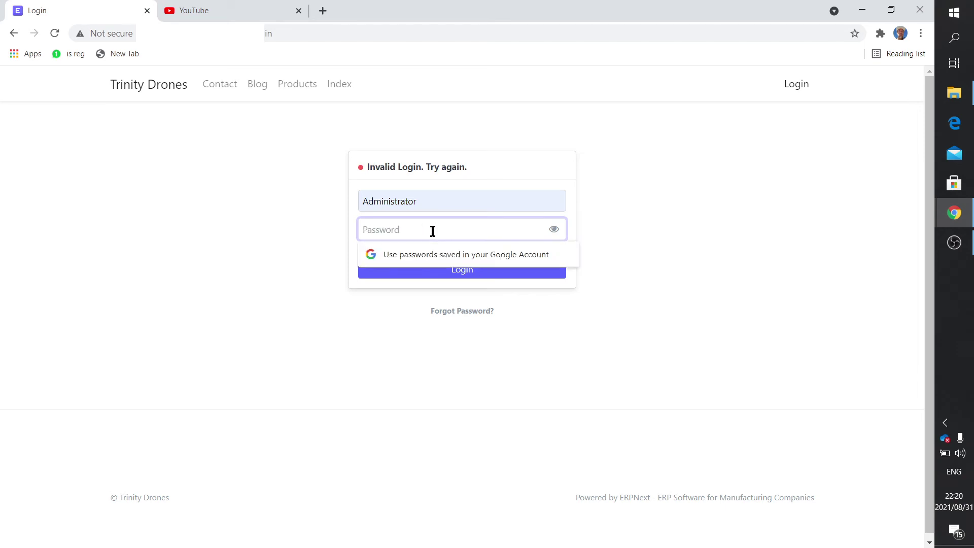
{"action": "type", "text": "123456789"}
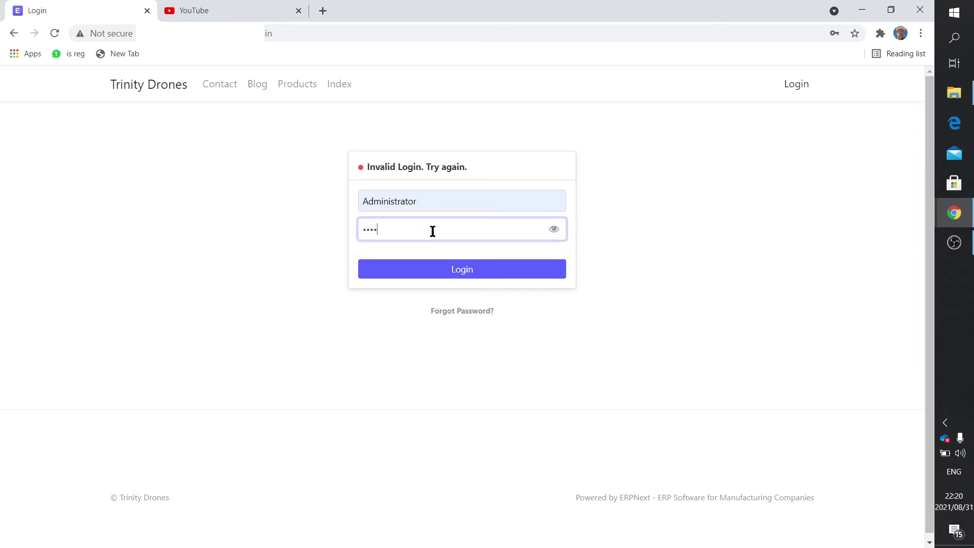
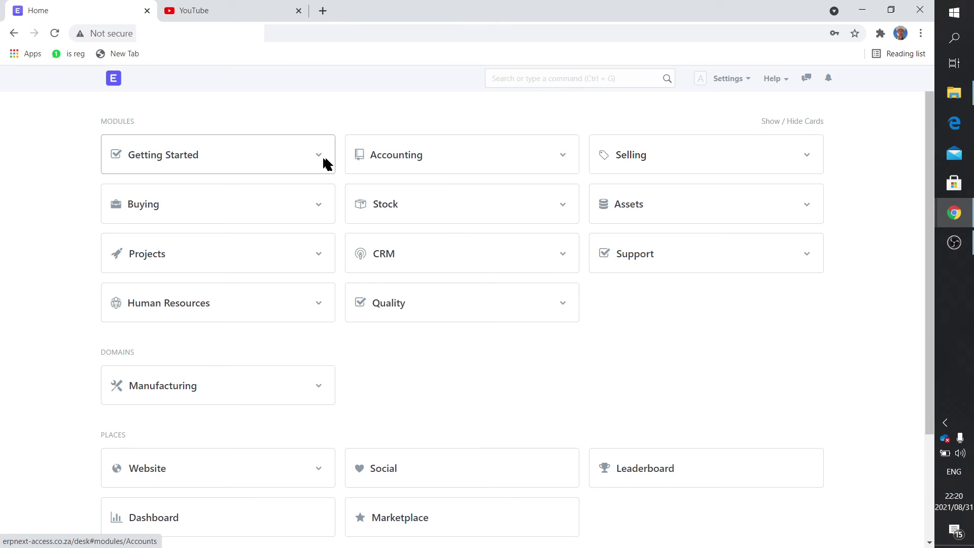
Step: Open the Role list from the Users and Permissions module on the Home desk
{"action": "scroll", "coordinate": [658, 467], "scroll_direction": "down", "scroll_amount": 3}
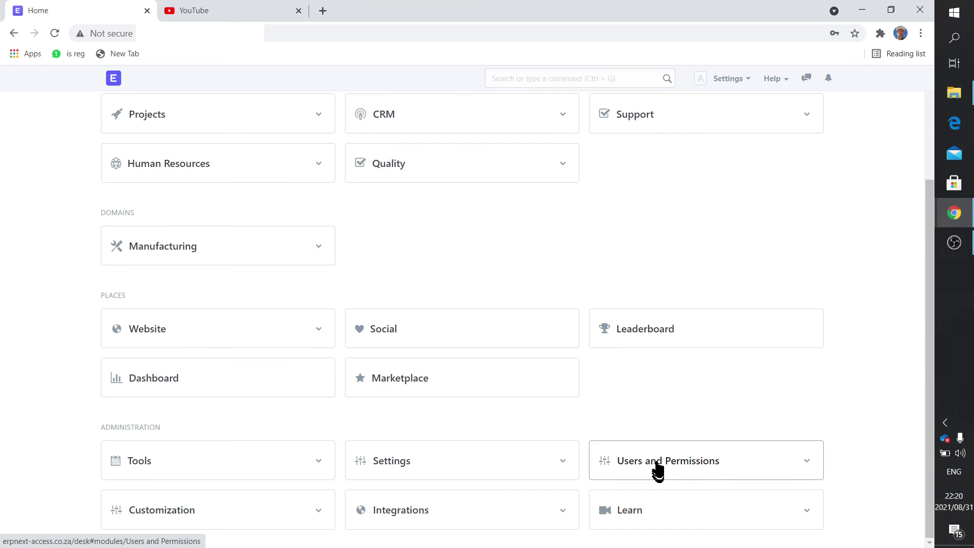
{"action": "left_click", "coordinate": [657, 466]}
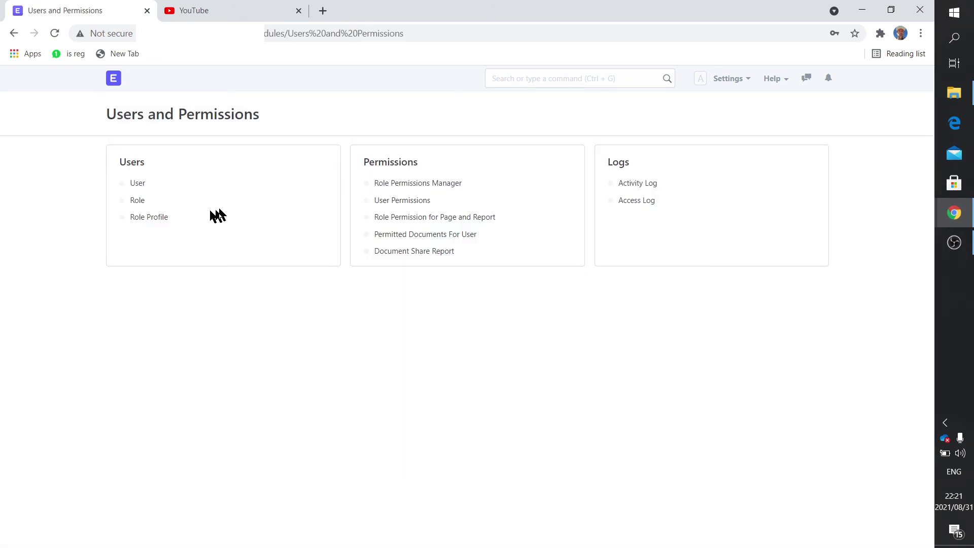
{"action": "left_click", "coordinate": [143, 202]}
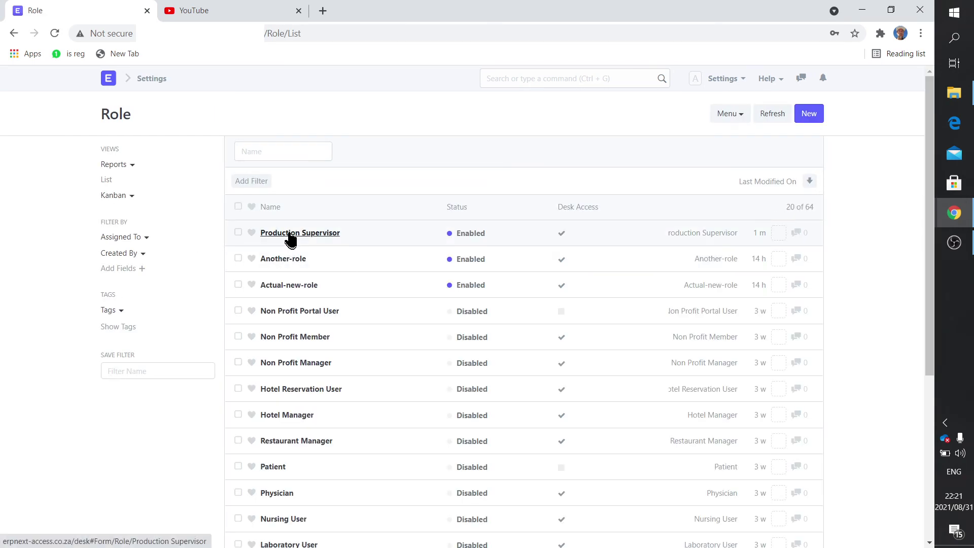
Step: Open the Production Supervisor role in the Role Permissions Manager
{"action": "left_click", "coordinate": [289, 234]}
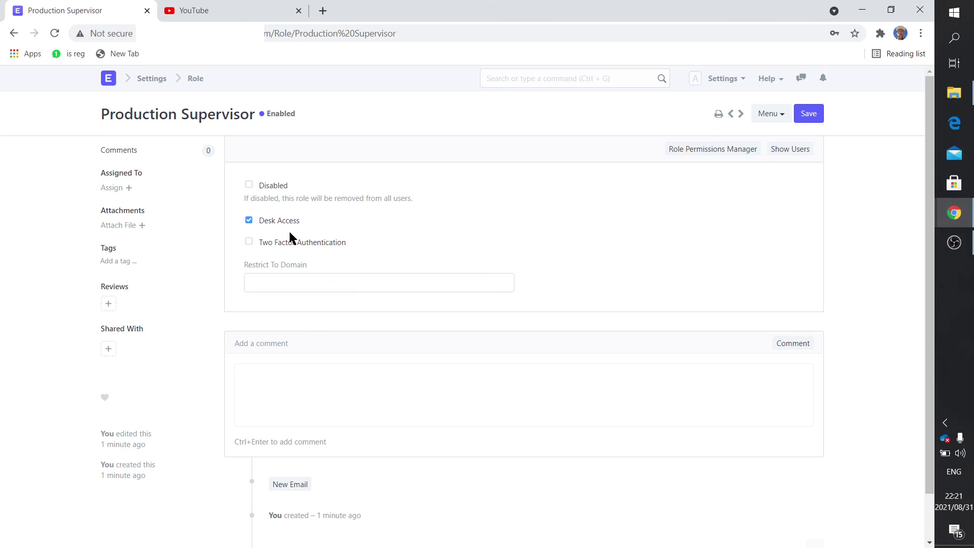
{"action": "left_click", "coordinate": [717, 151]}
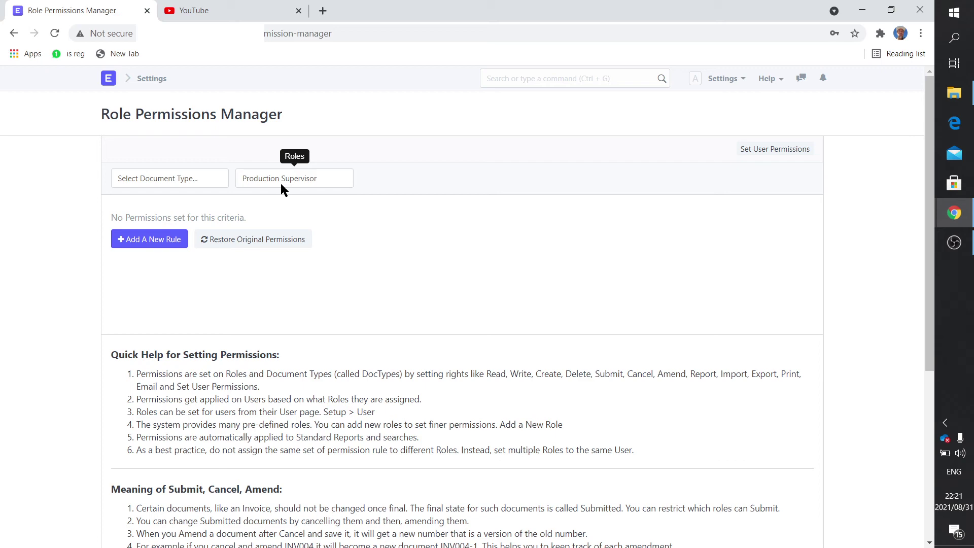
Step: Add a new permission rule with Production Plan as the document type
{"action": "left_click", "coordinate": [165, 245]}
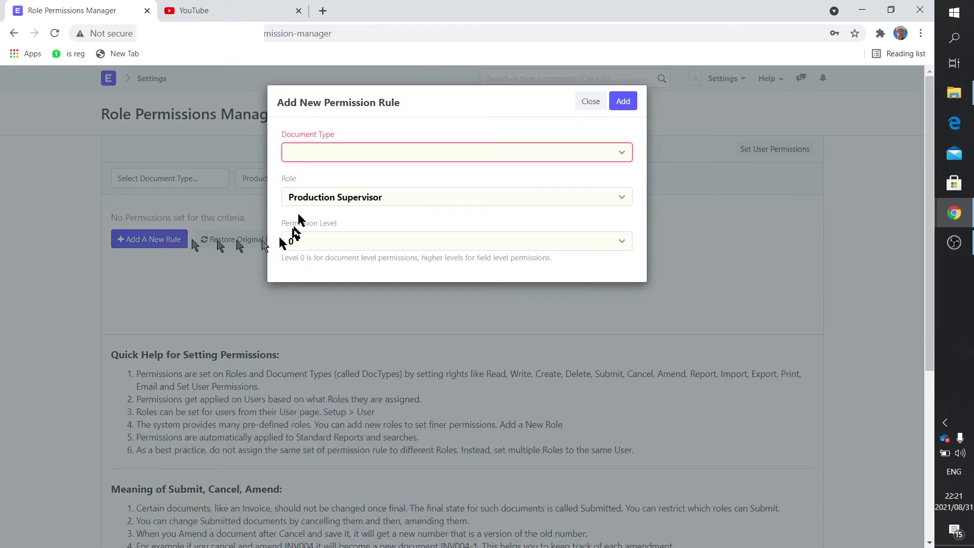
{"action": "left_click", "coordinate": [333, 151]}
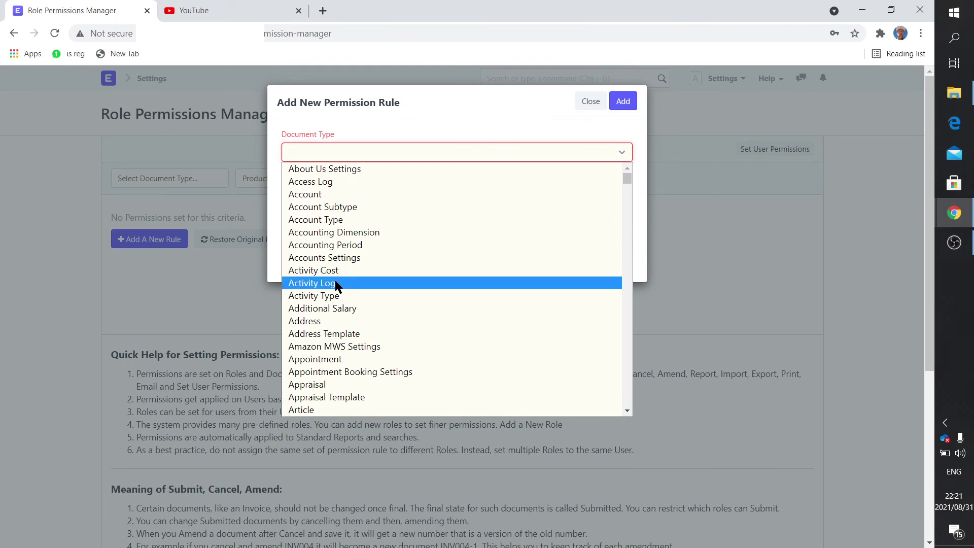
{"action": "scroll", "coordinate": [335, 282], "scroll_direction": "down", "scroll_amount": 20}
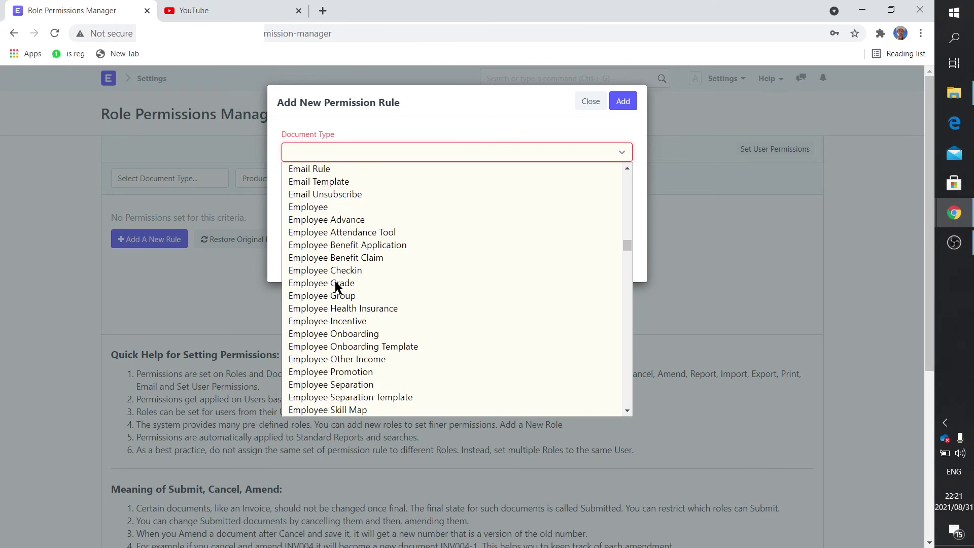
{"action": "scroll", "coordinate": [335, 286], "scroll_direction": "down", "scroll_amount": 15}
{"action": "scroll", "coordinate": [336, 286], "scroll_direction": "down", "scroll_amount": 20}
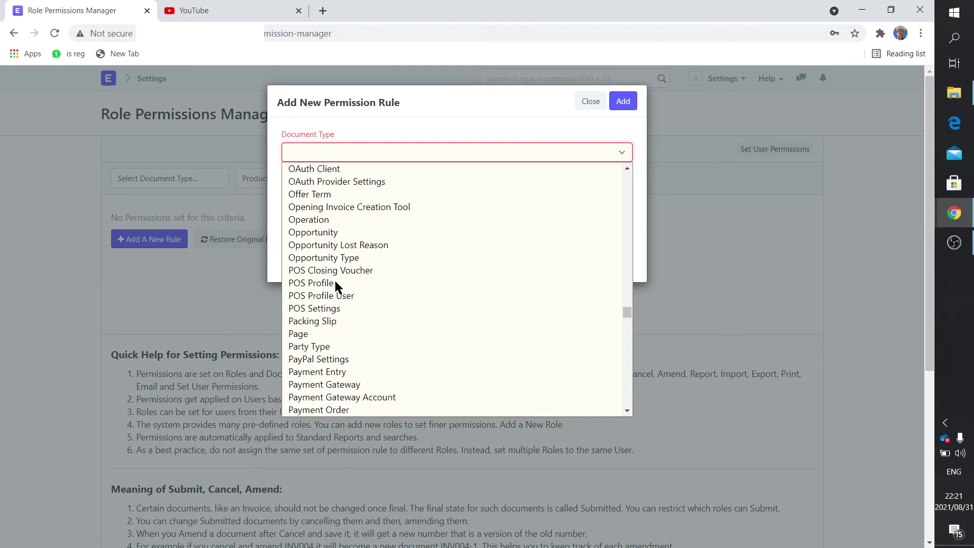
{"action": "scroll", "coordinate": [335, 283], "scroll_direction": "down", "scroll_amount": 5}
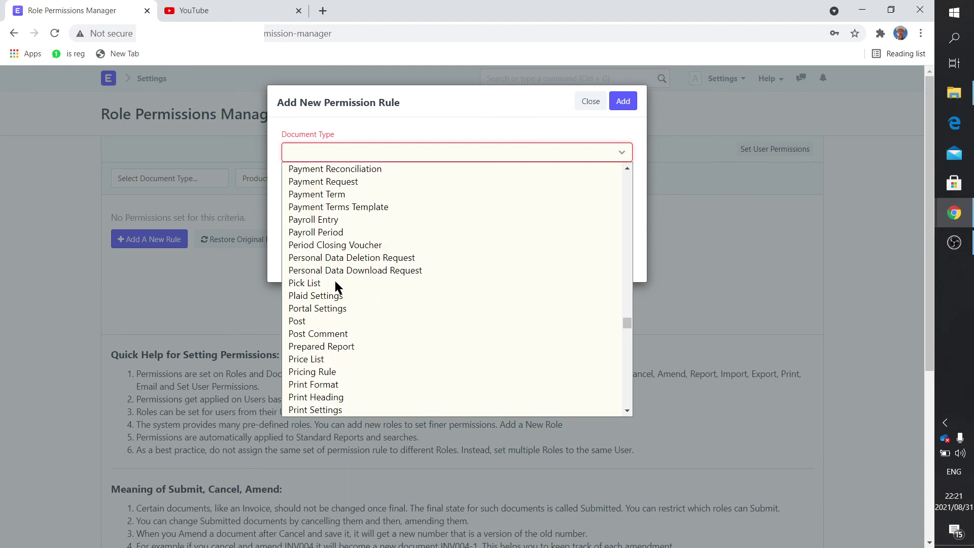
{"action": "scroll", "coordinate": [334, 285], "scroll_direction": "down", "scroll_amount": 3}
{"action": "scroll", "coordinate": [335, 287], "scroll_direction": "down", "scroll_amount": 3}
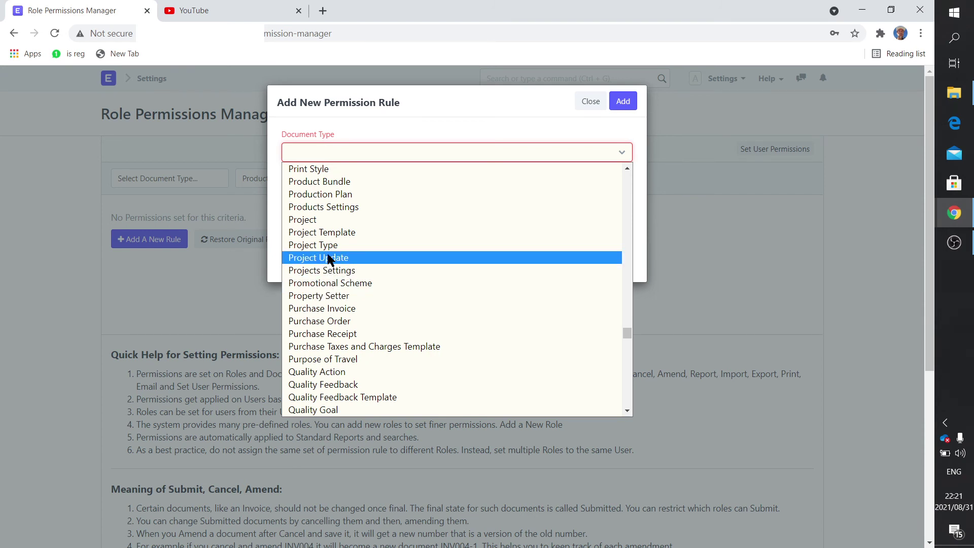
{"action": "left_click", "coordinate": [336, 195]}
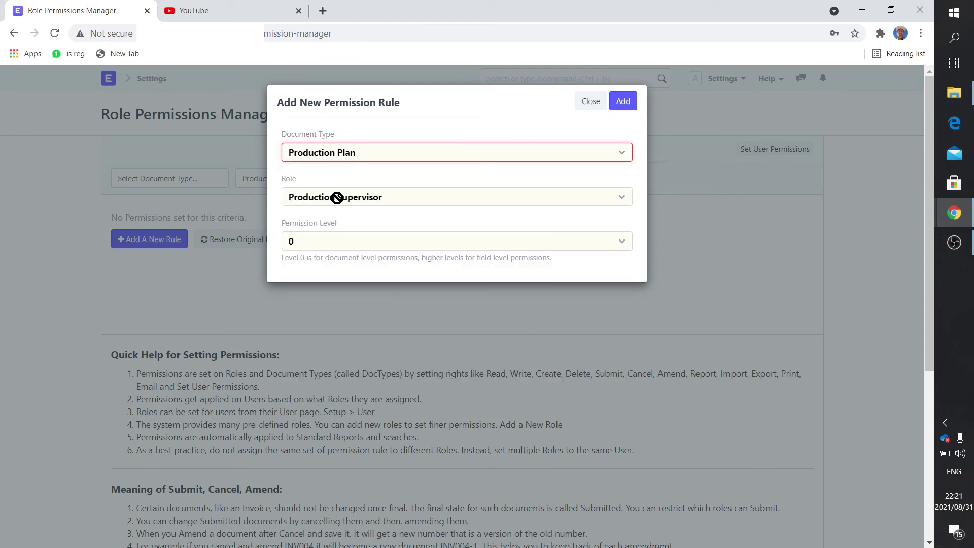
{"action": "left_click", "coordinate": [623, 101]}
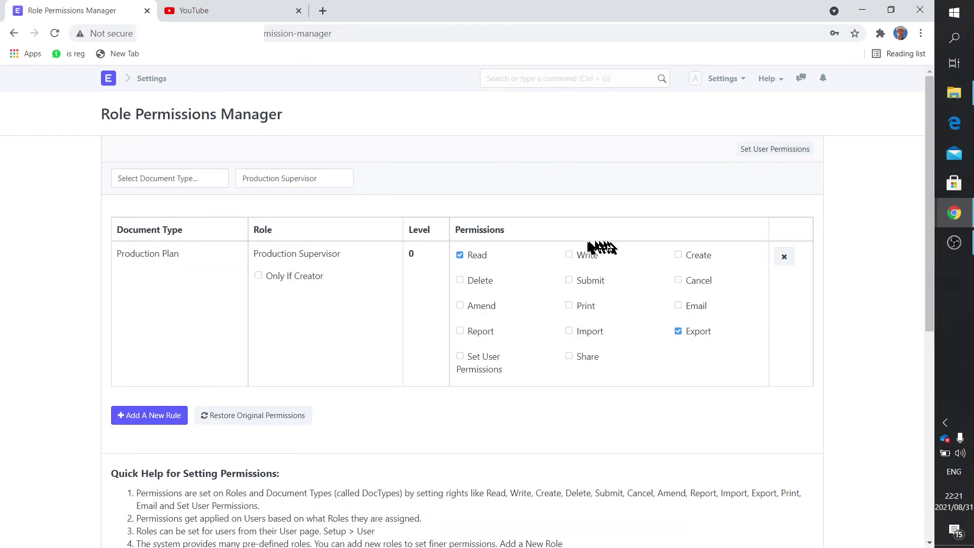
Step: Grant Write, Create, Cancel, Submit, Delete and Amend on the Production Plan rule
{"action": "left_click", "coordinate": [575, 255]}
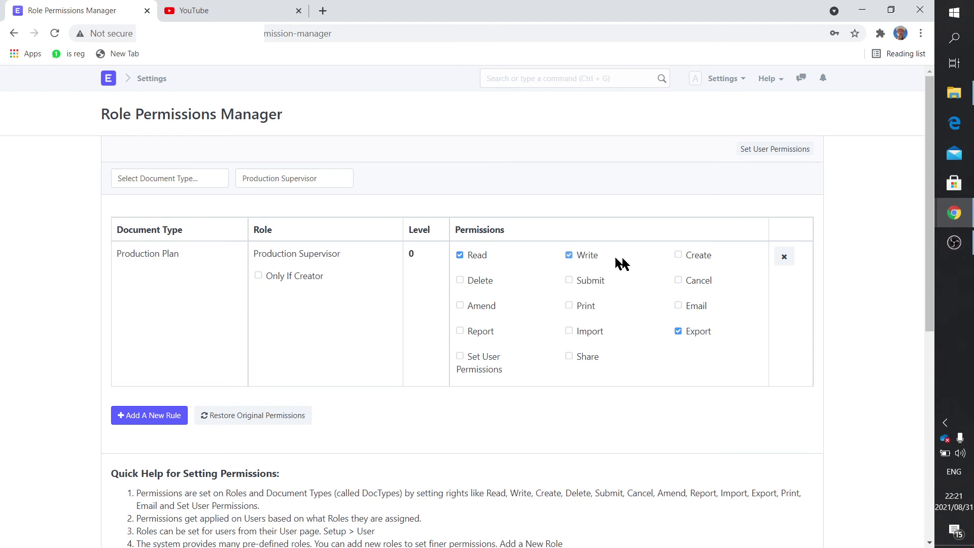
{"action": "left_click", "coordinate": [679, 255]}
{"action": "left_click", "coordinate": [678, 282]}
{"action": "left_click", "coordinate": [568, 281]}
{"action": "left_click", "coordinate": [460, 281]}
{"action": "left_click", "coordinate": [460, 305]}
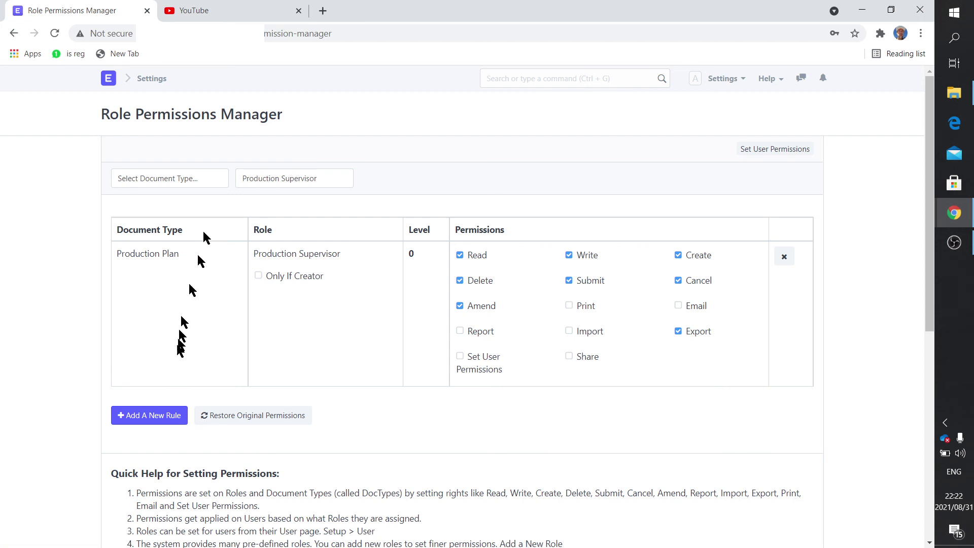
Step: Add a Stock Ledger Entry permission rule and enable Print and Email on it
{"action": "left_click", "coordinate": [174, 419]}
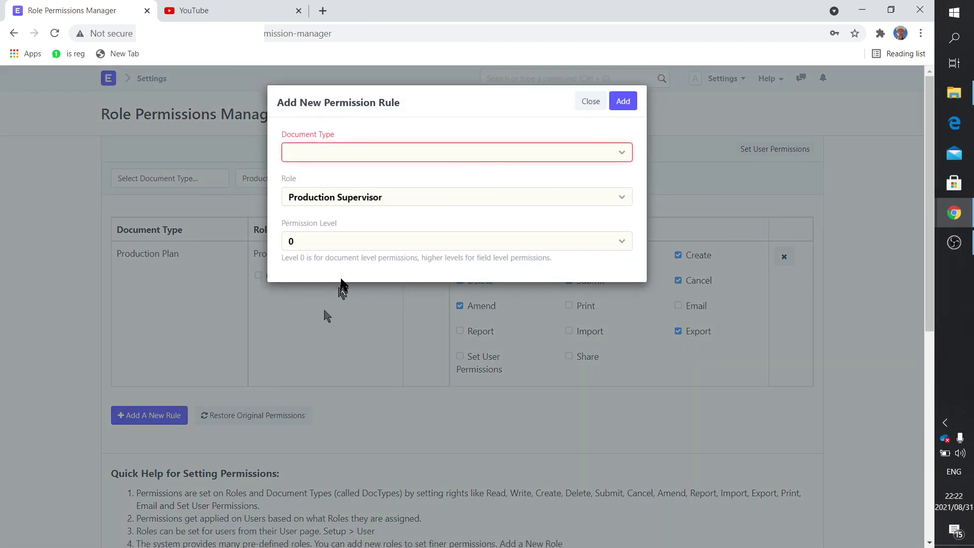
{"action": "left_click", "coordinate": [321, 154]}
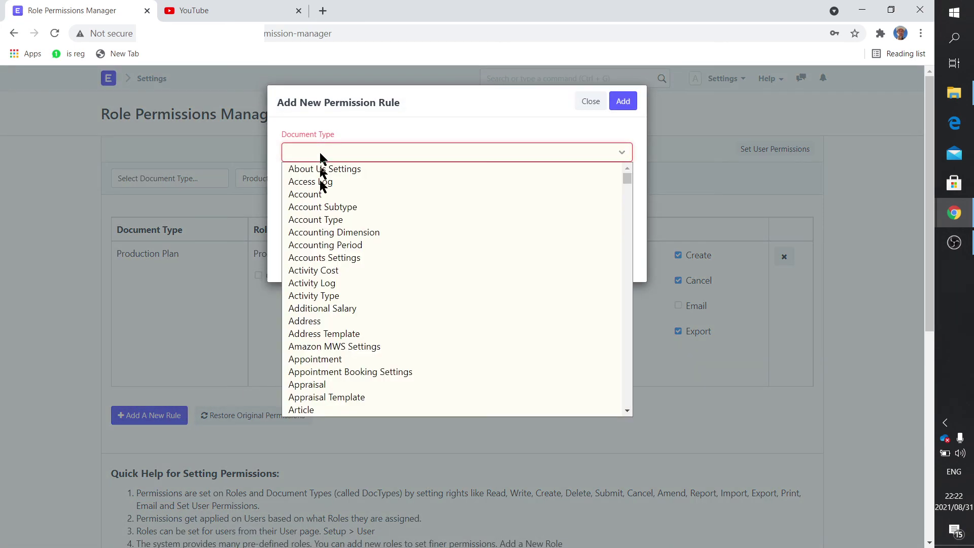
{"action": "scroll", "coordinate": [333, 333], "scroll_direction": "down", "scroll_amount": 20}
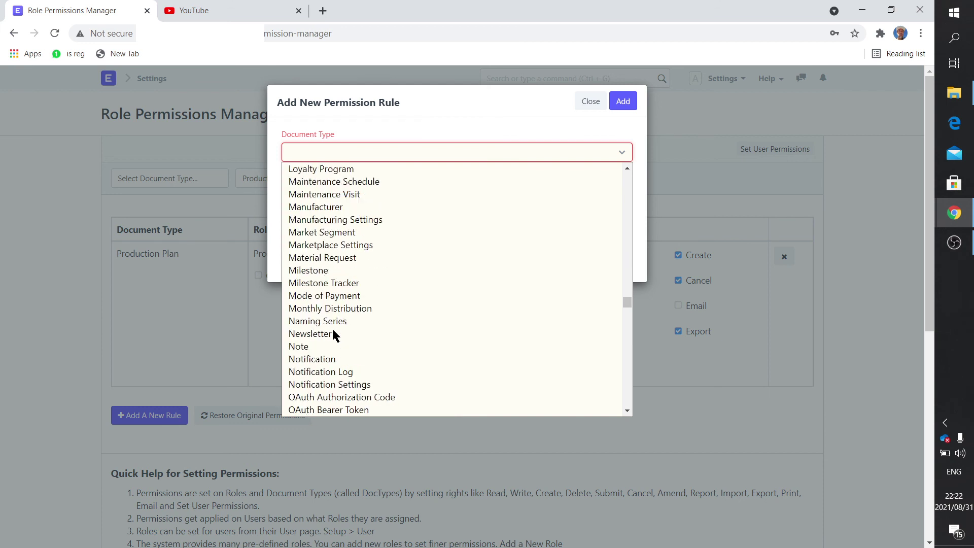
{"action": "scroll", "coordinate": [334, 336], "scroll_direction": "down", "scroll_amount": 15}
{"action": "scroll", "coordinate": [332, 333], "scroll_direction": "down", "scroll_amount": 10}
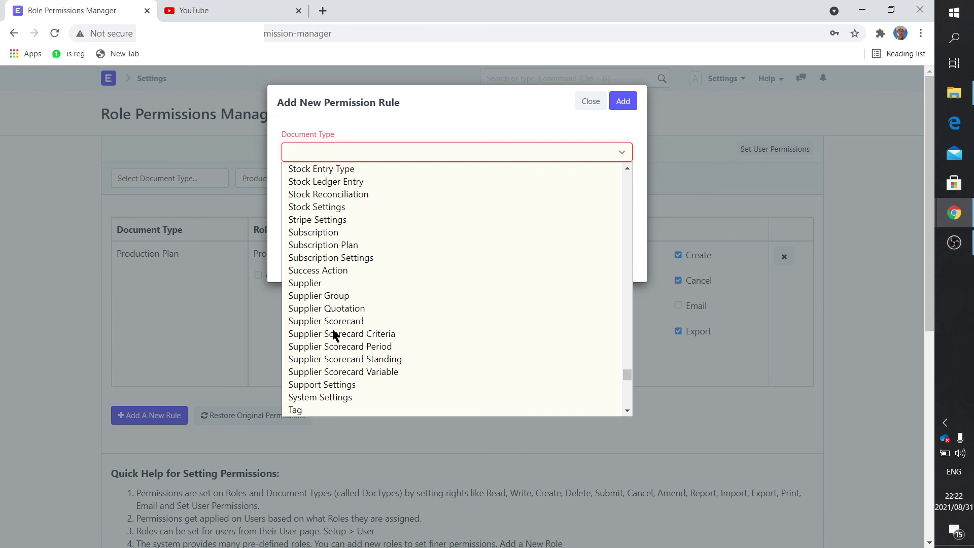
{"action": "left_click", "coordinate": [366, 182]}
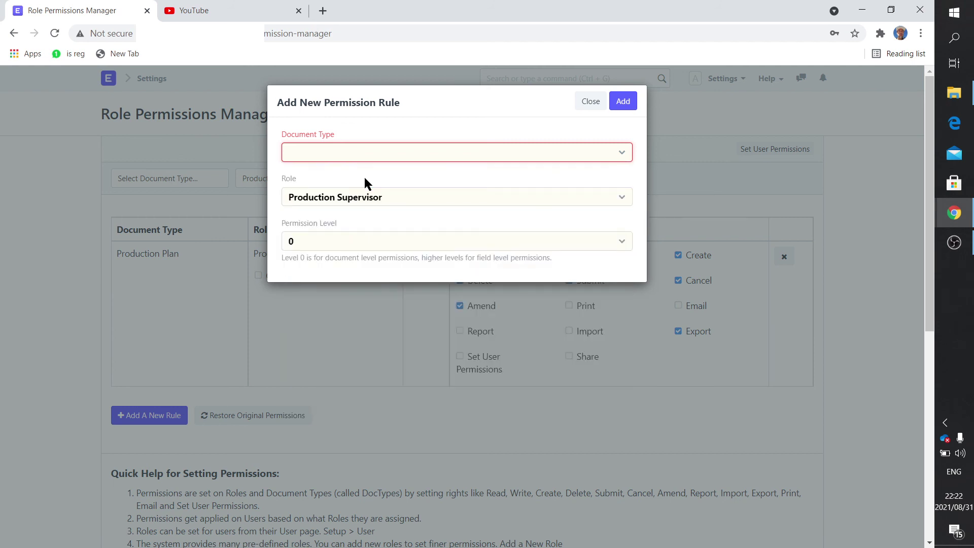
{"action": "left_click", "coordinate": [620, 103]}
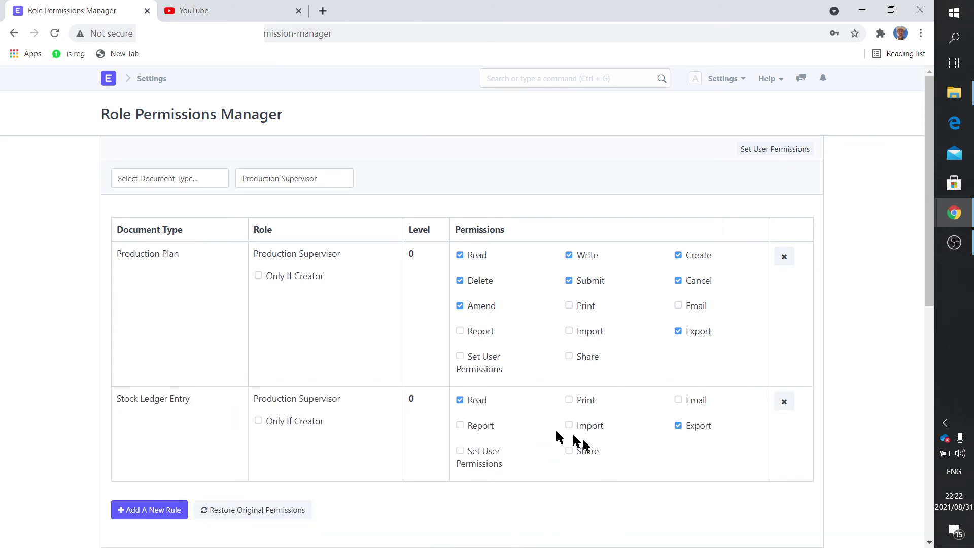
{"action": "left_click", "coordinate": [568, 400]}
{"action": "left_click", "coordinate": [680, 402]}
Step: Open a user's form, check its Roles list for Production Supervisor, then return Home
{"action": "left_click", "coordinate": [109, 79]}
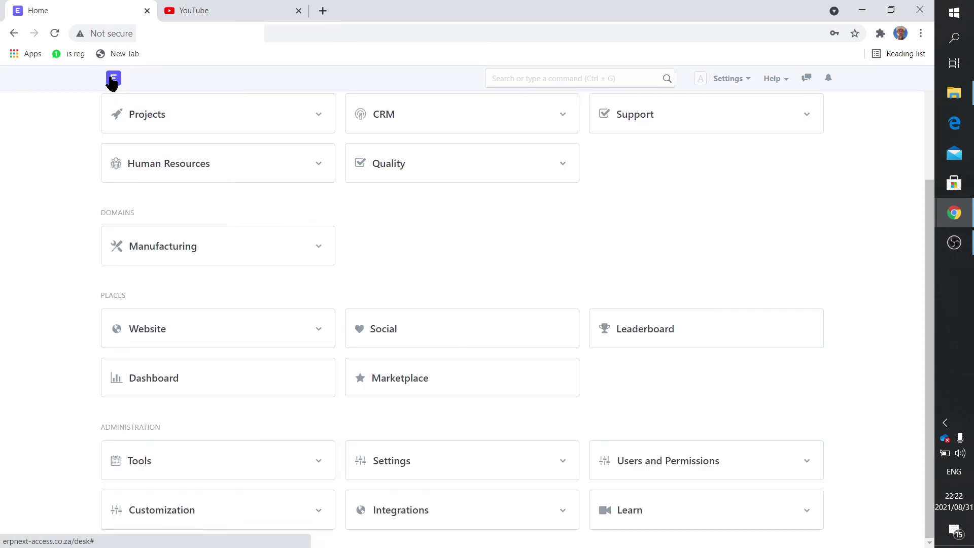
{"action": "left_click", "coordinate": [645, 462]}
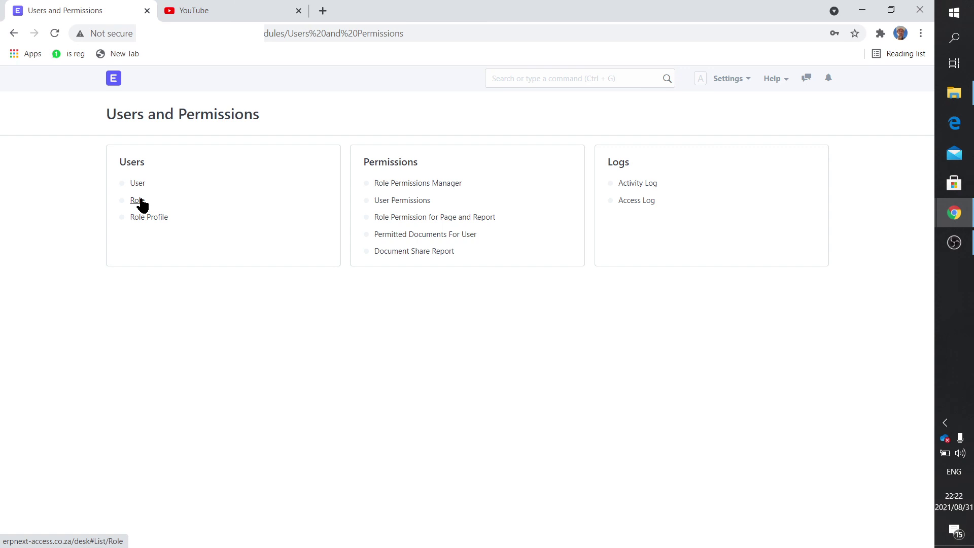
{"action": "left_click", "coordinate": [136, 182]}
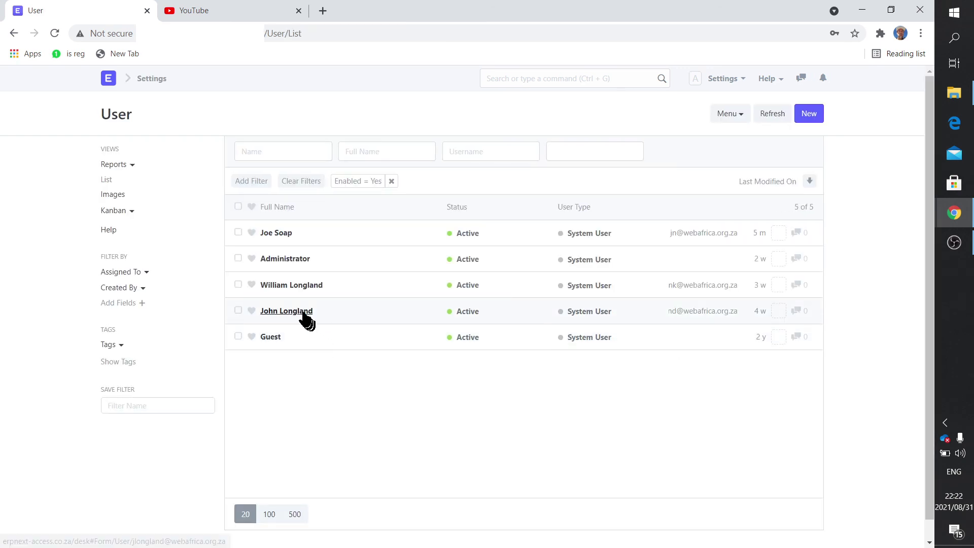
{"action": "left_click", "coordinate": [304, 314]}
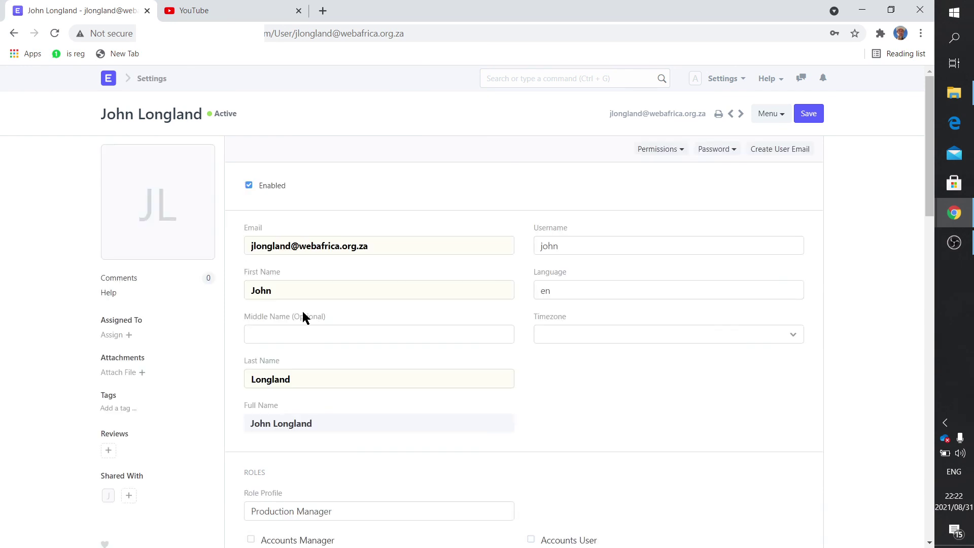
{"action": "scroll", "coordinate": [303, 311], "scroll_direction": "down", "scroll_amount": 9}
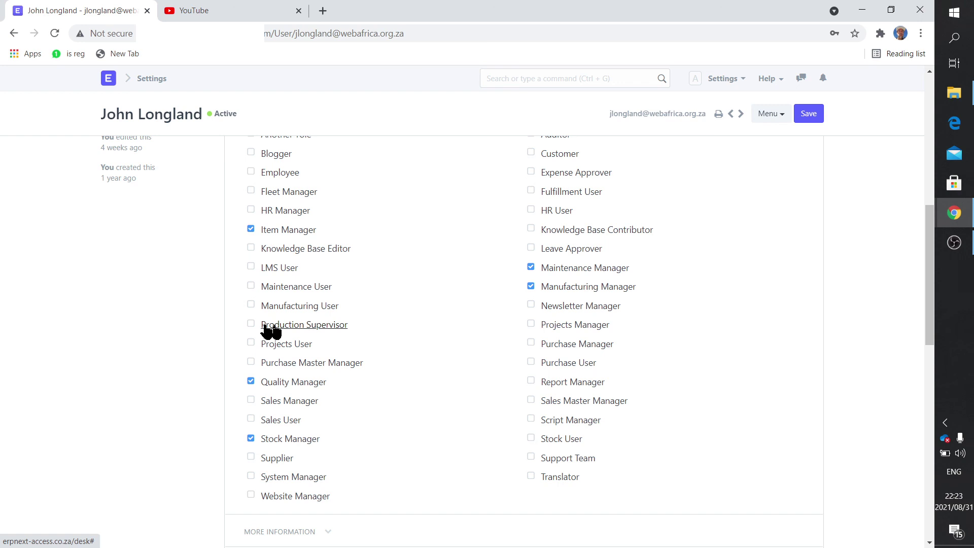
{"action": "scroll", "coordinate": [207, 261], "scroll_direction": "up", "scroll_amount": 9}
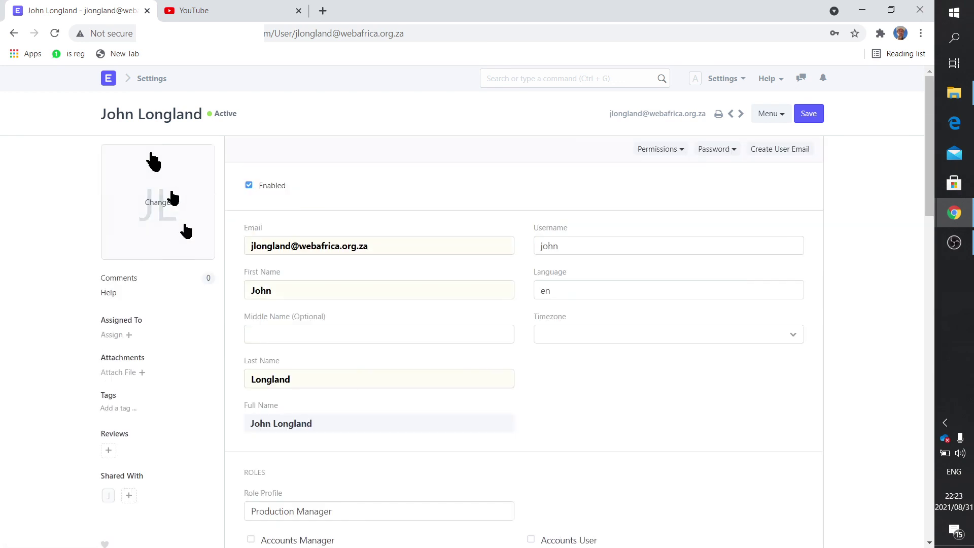
{"action": "left_click", "coordinate": [110, 81]}
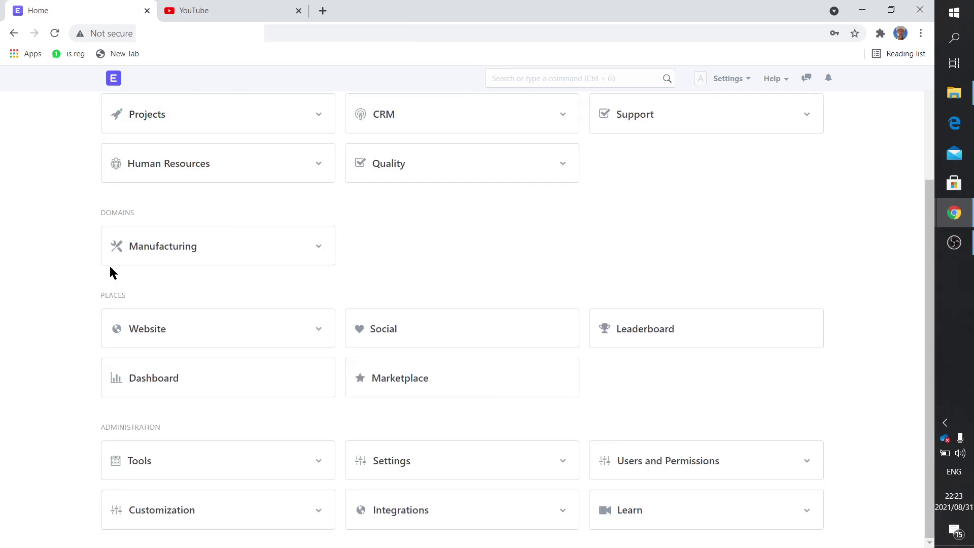